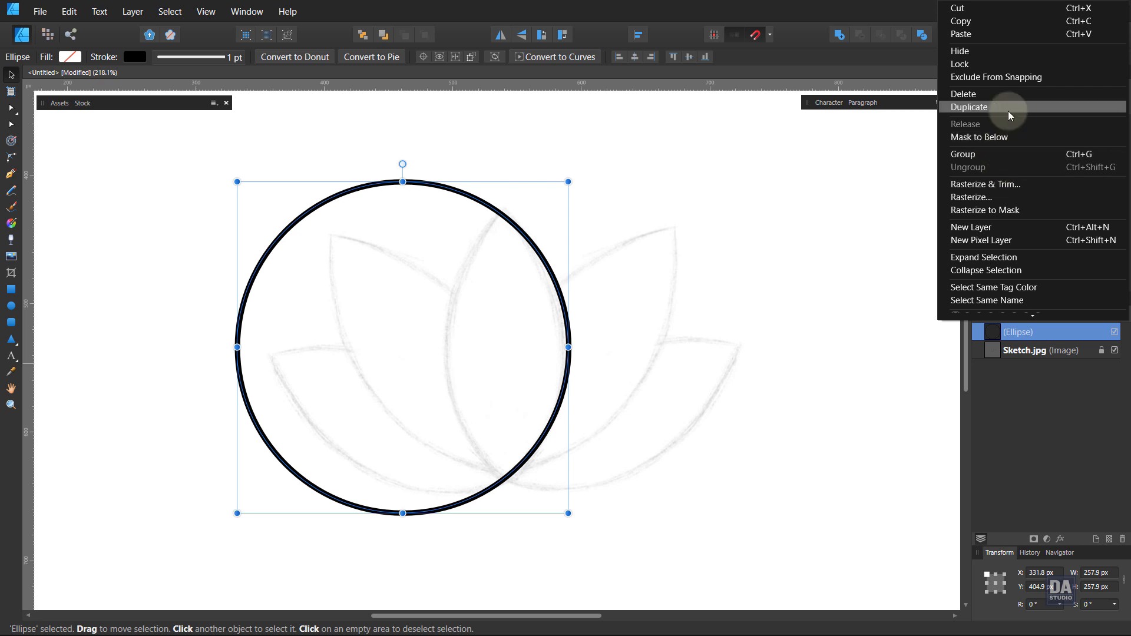
Duplicate the circle sideways so the overlap covers the sketch's central petal, and combine both circles into one curves object.
left_click(1008, 107)
left_click_drag(562, 406, 764, 395)
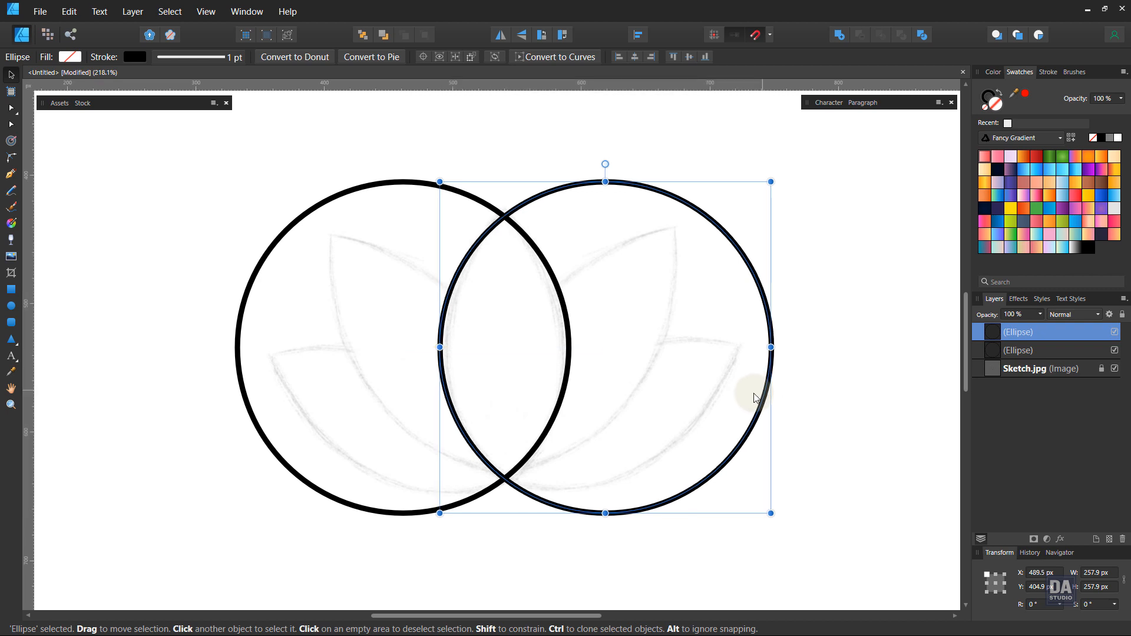
left_click(560, 406, "shift")
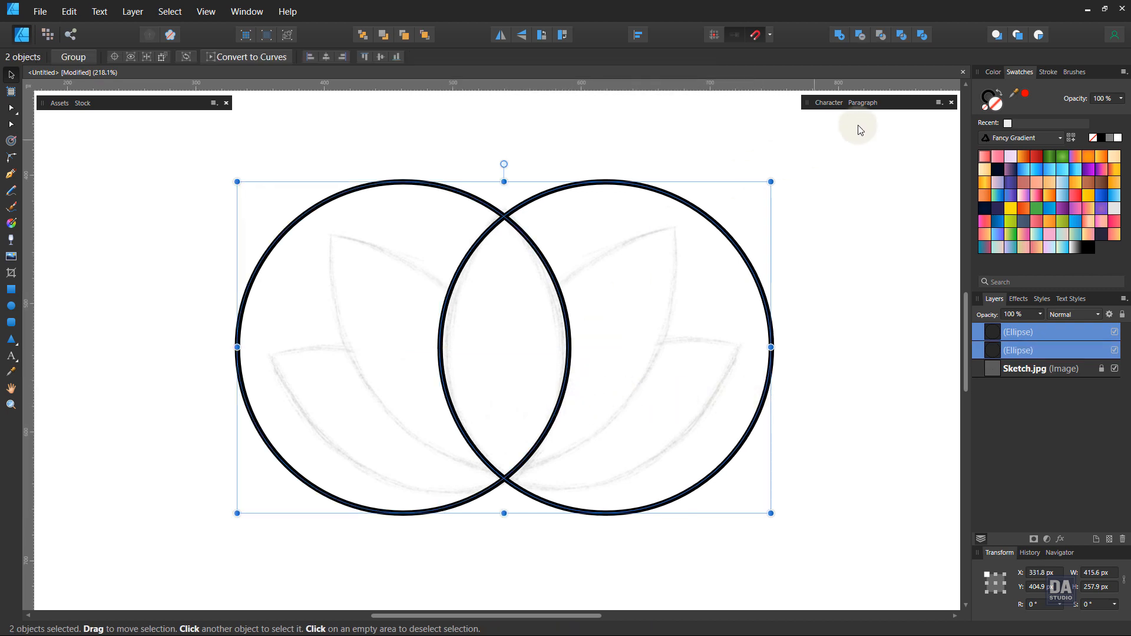
left_click(902, 36)
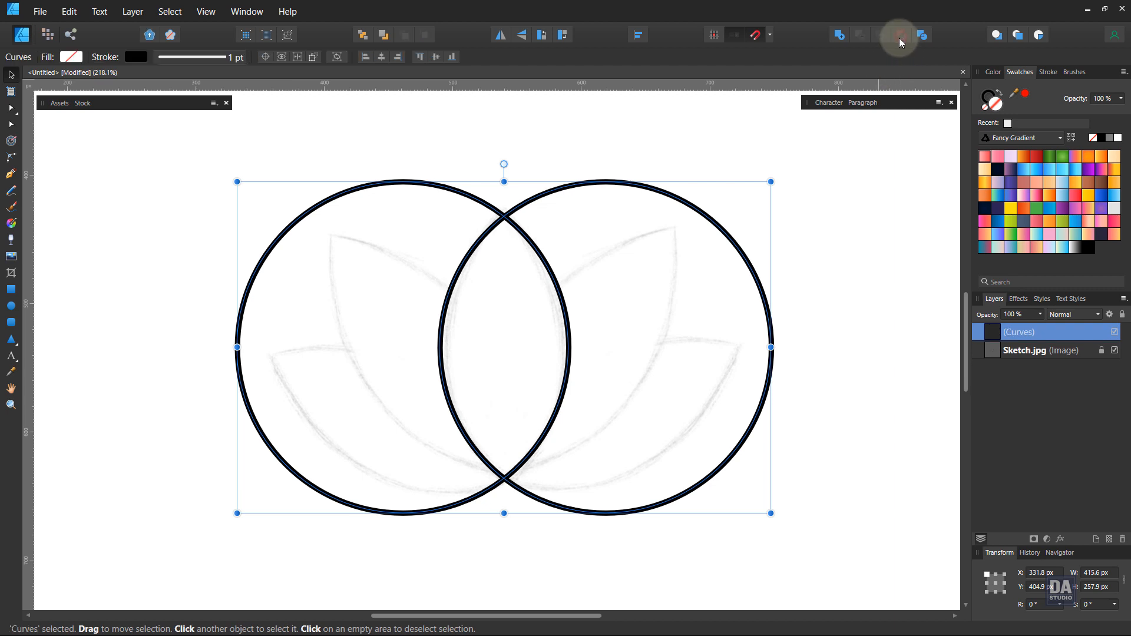
Delete the outer arc segments of both circles, leaving only the pointed central petal shape.
left_click(11, 112)
left_click(269, 253, "ctrl")
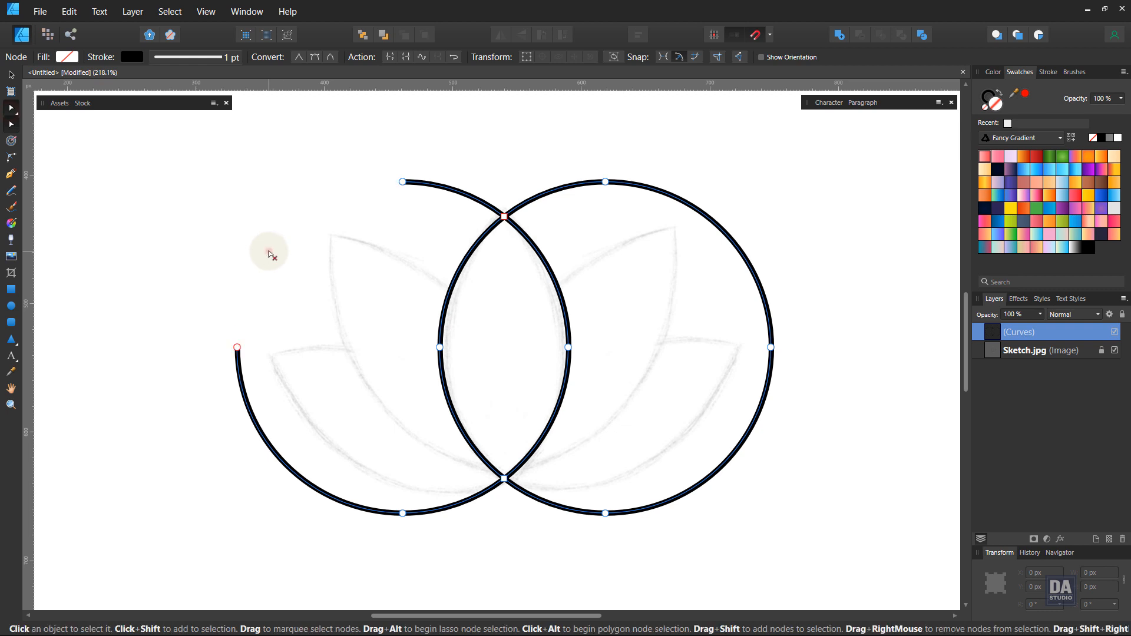
left_click(241, 386, "ctrl")
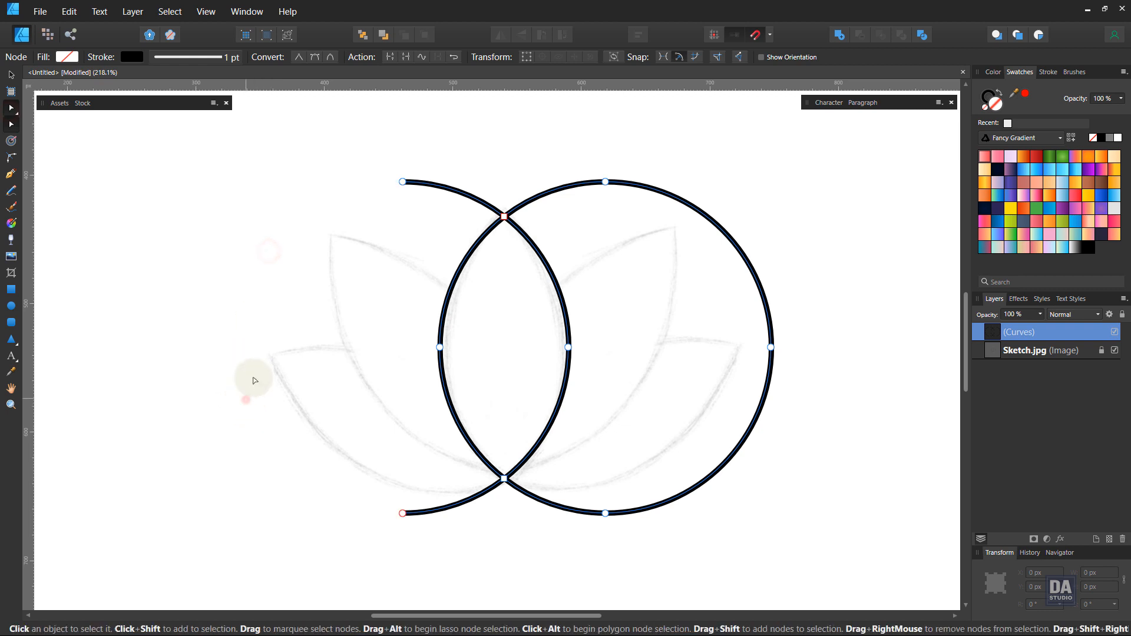
left_click(455, 191, "ctrl")
left_click(447, 504, "ctrl")
left_click(534, 497, "ctrl")
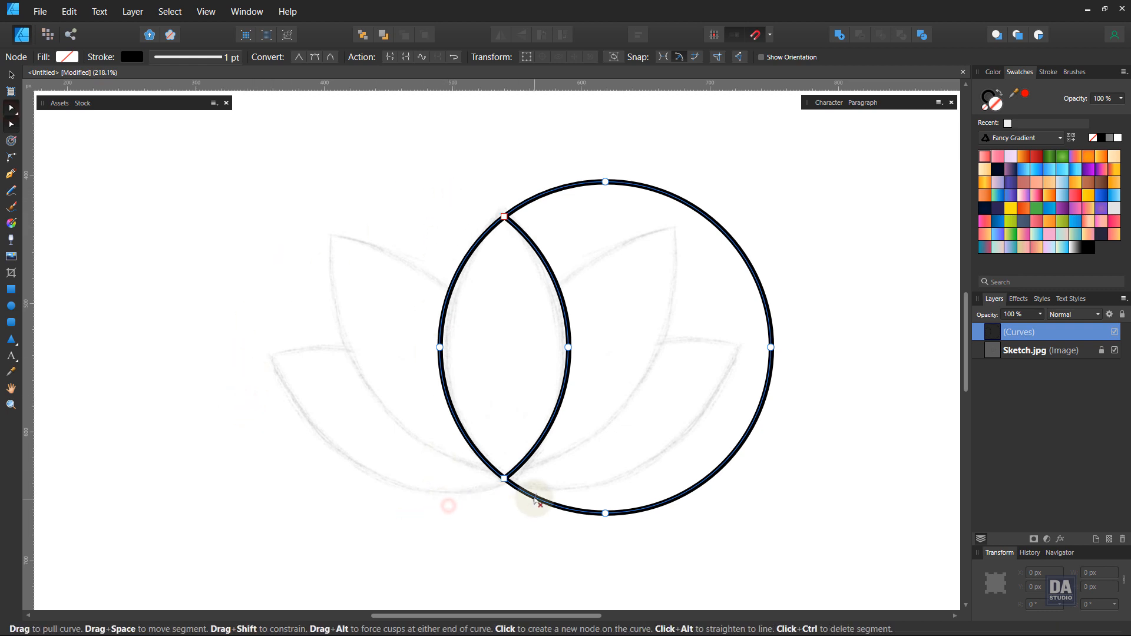
left_click(633, 508, "ctrl")
left_click(713, 223, "ctrl")
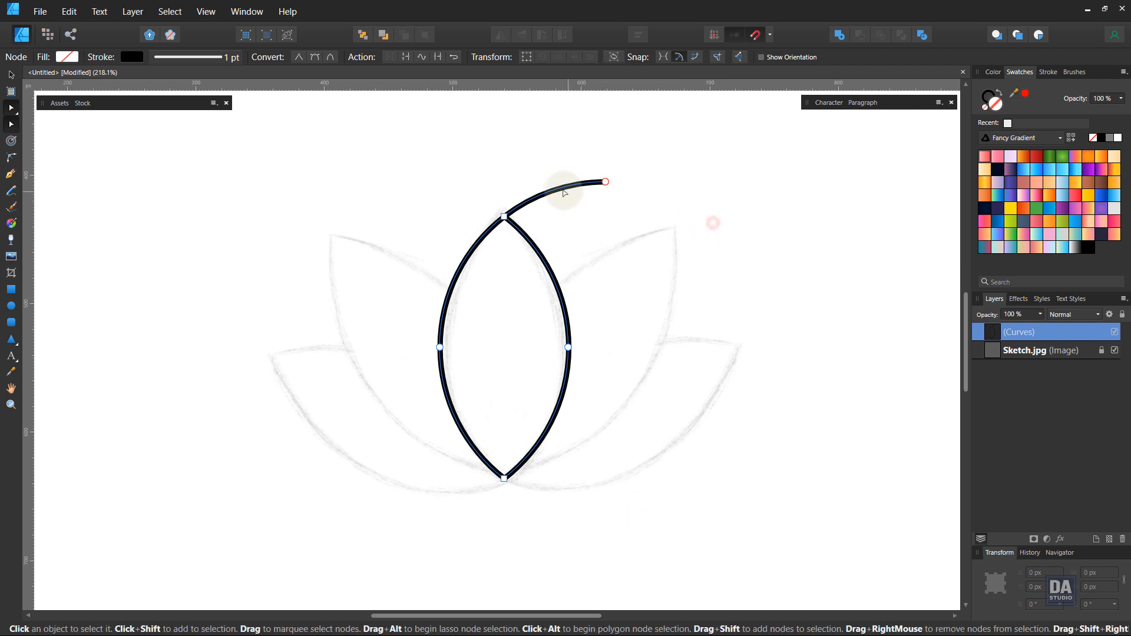
left_click(563, 193, "ctrl")
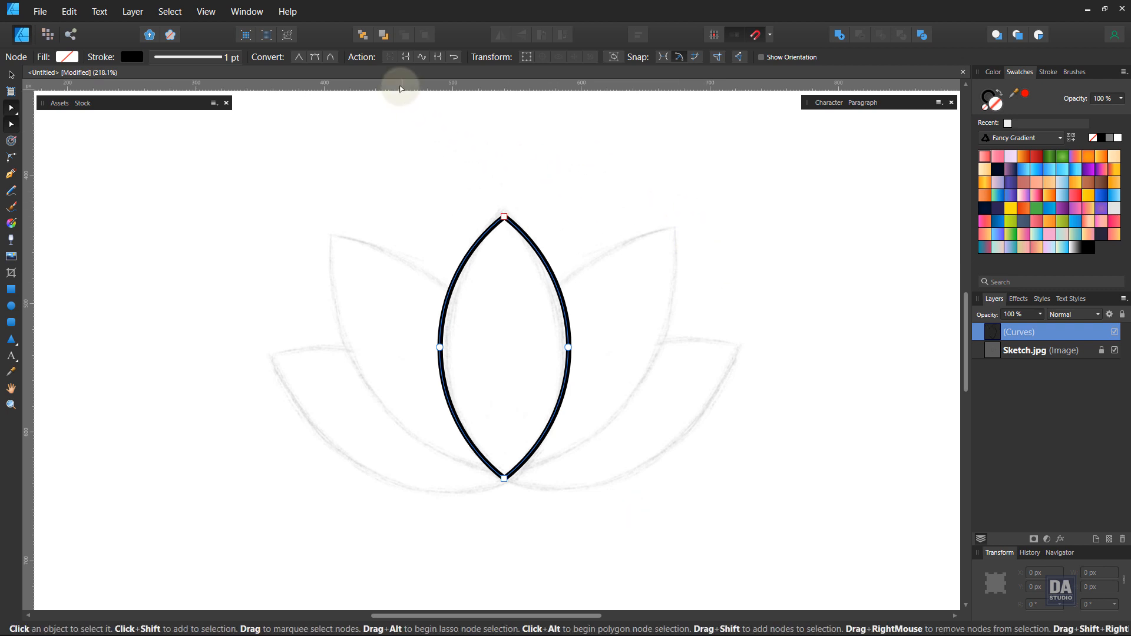
Join the two remaining arcs into a single central petal curve.
left_click(405, 57)
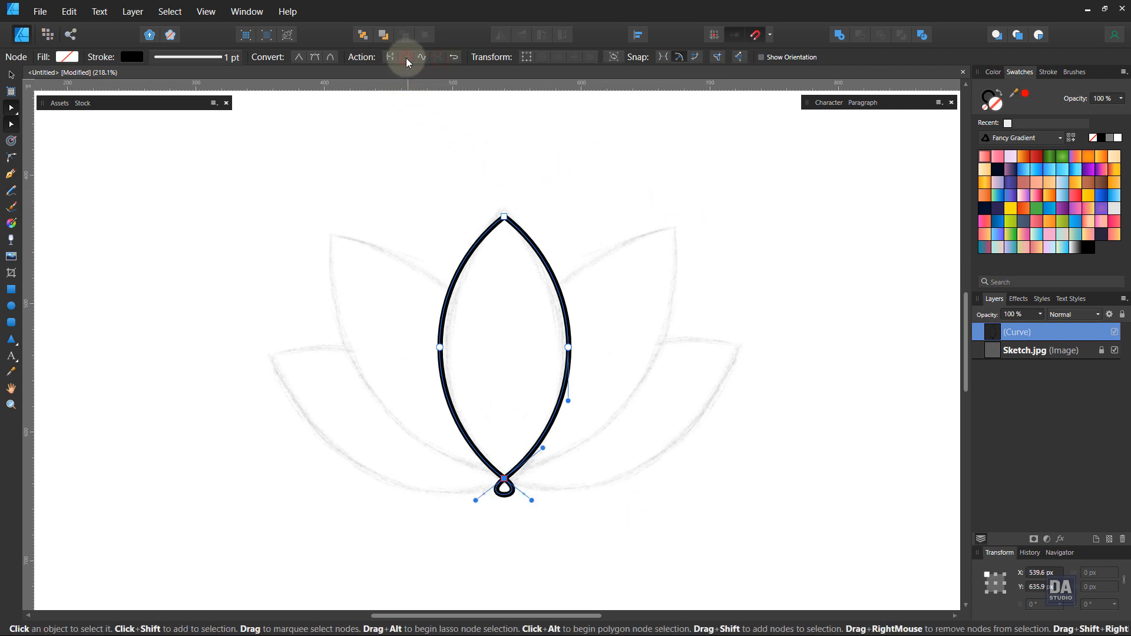
key("ctrl+z")
left_click(604, 252)
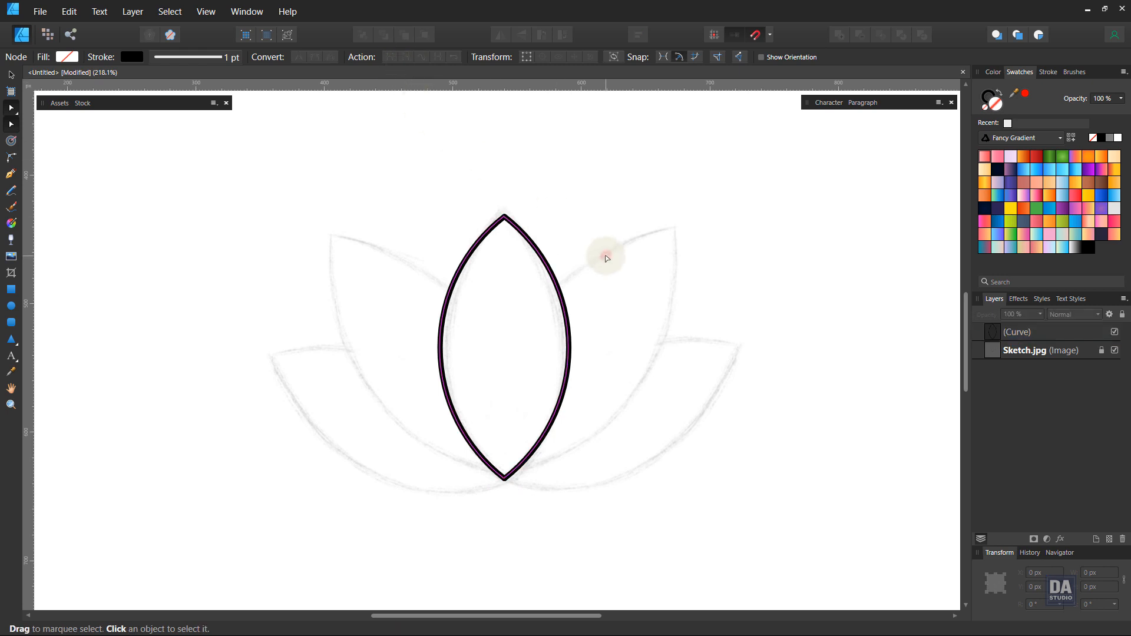
left_click(569, 329)
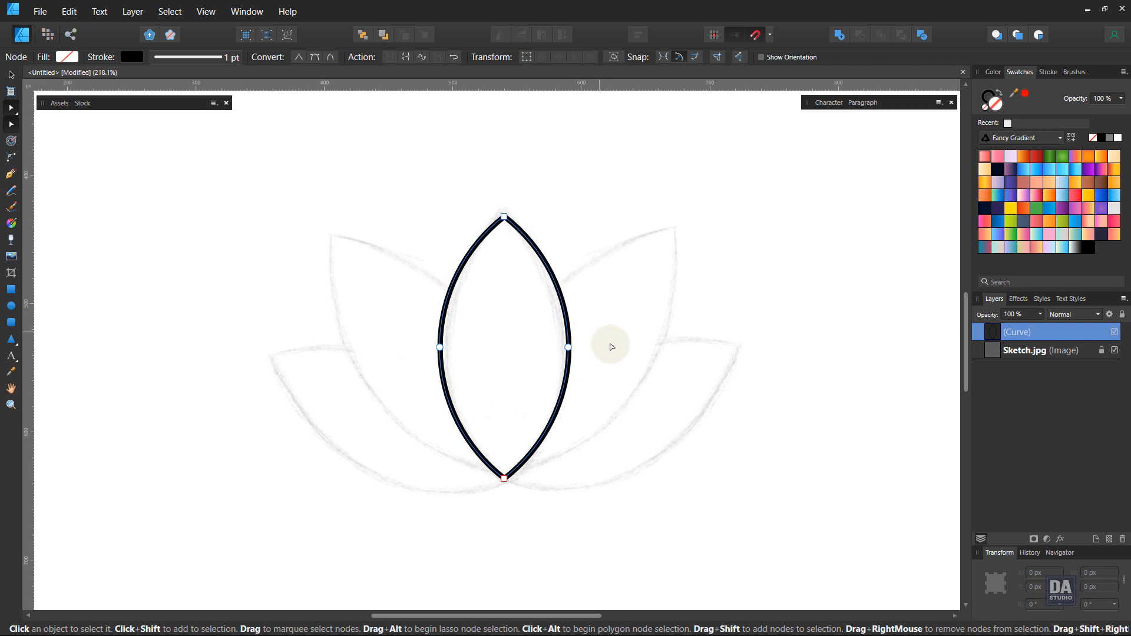
Place a copy of the central petal to its left and set the copy's rotation to 40°.
key("v")
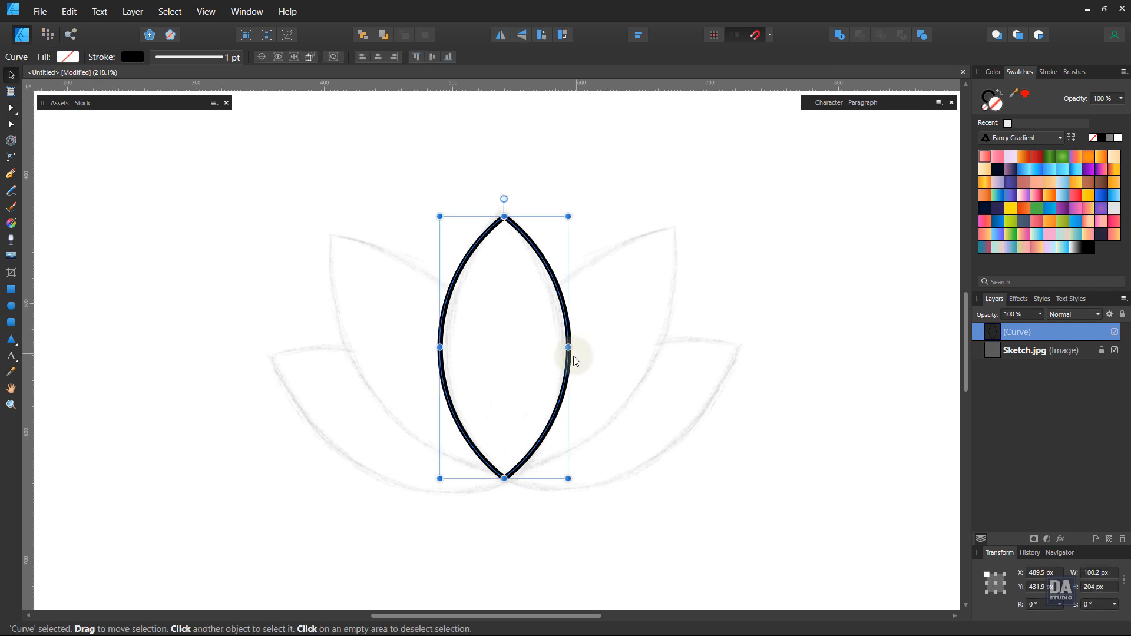
left_click_drag(566, 353, 532, 363)
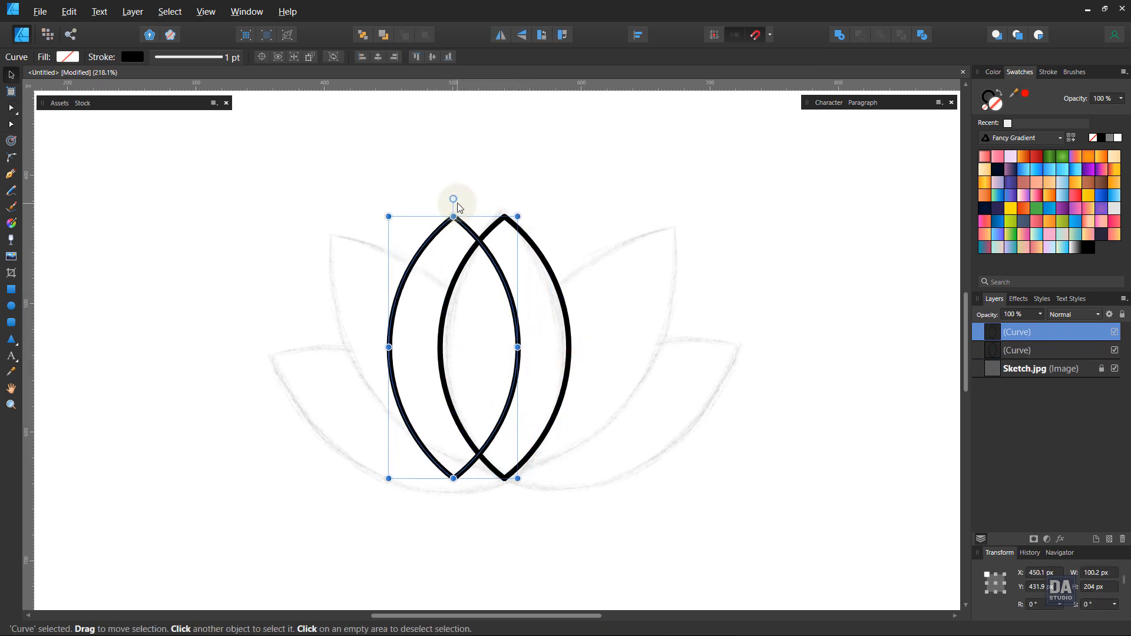
left_click_drag(471, 198, 362, 216)
left_click(1052, 607)
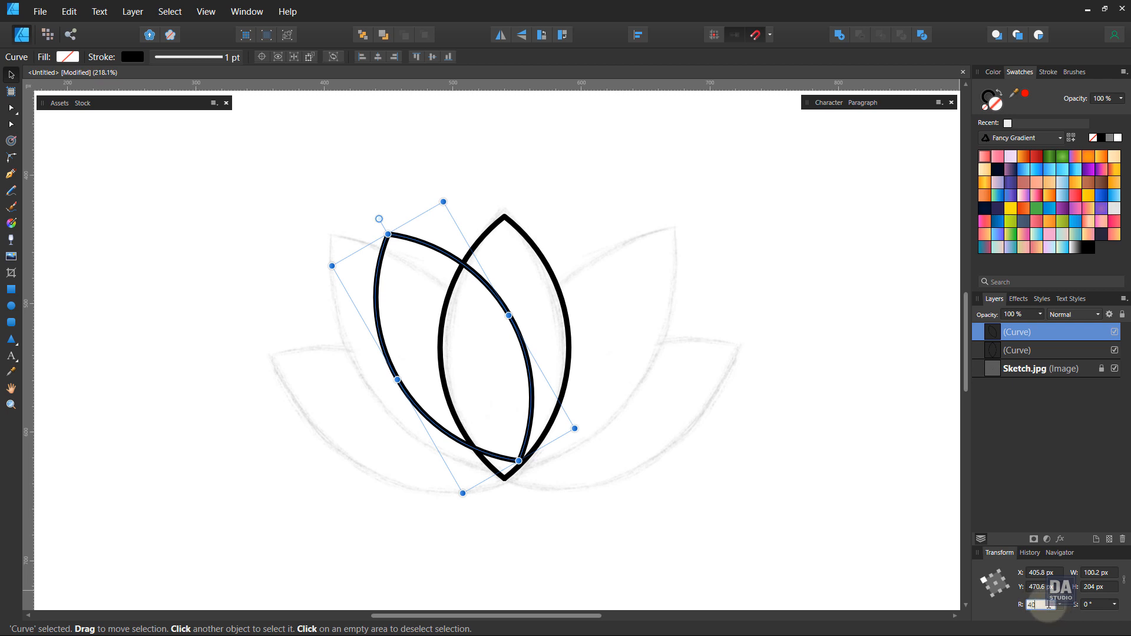
key("Return")
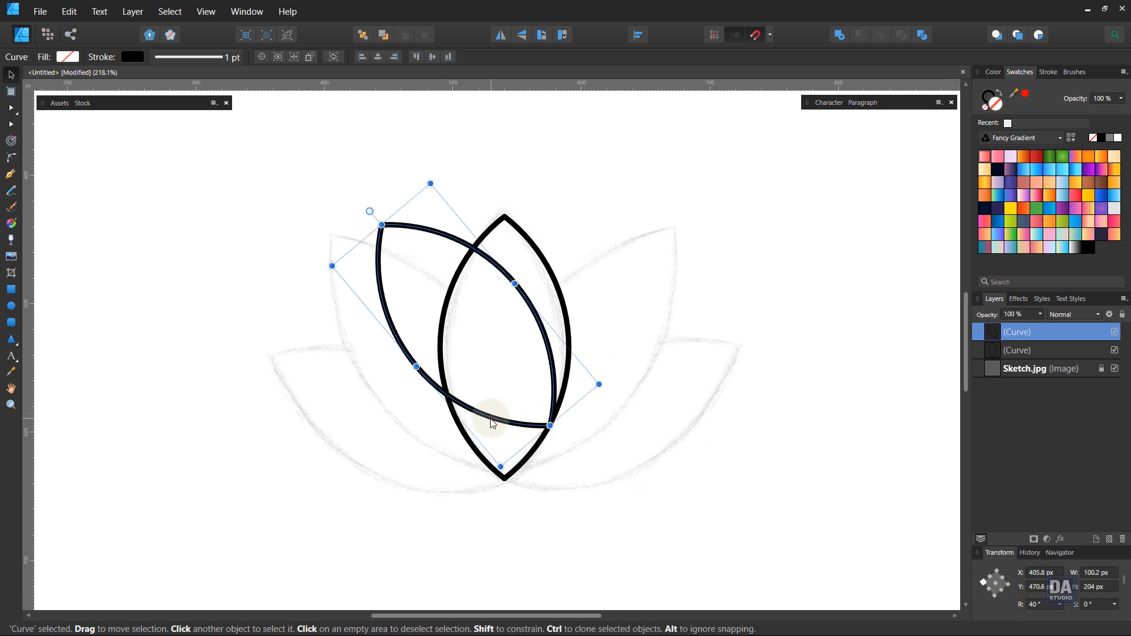
Move the rotated petal over the sketch's upper-left petal and enlarge it to about 111.6 × 227.3 px.
left_click_drag(493, 422, 453, 465)
left_click_drag(393, 227, 381, 196)
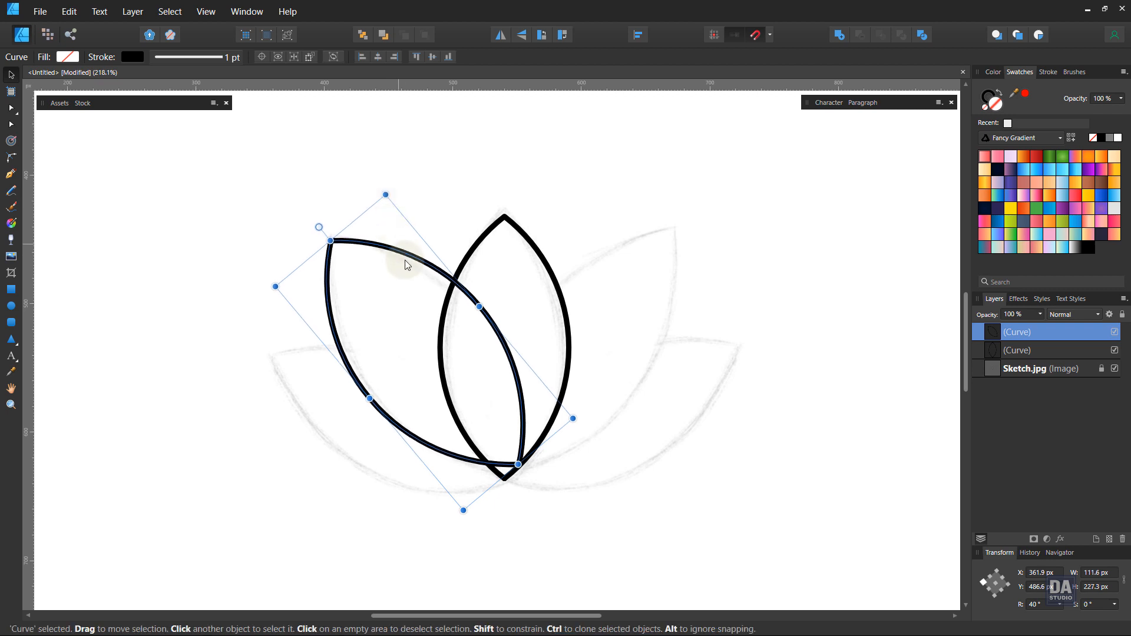
Duplicate the upper-left petal, flip the copy horizontally, and align it as the matching upper-right petal.
key("ctrl+j")
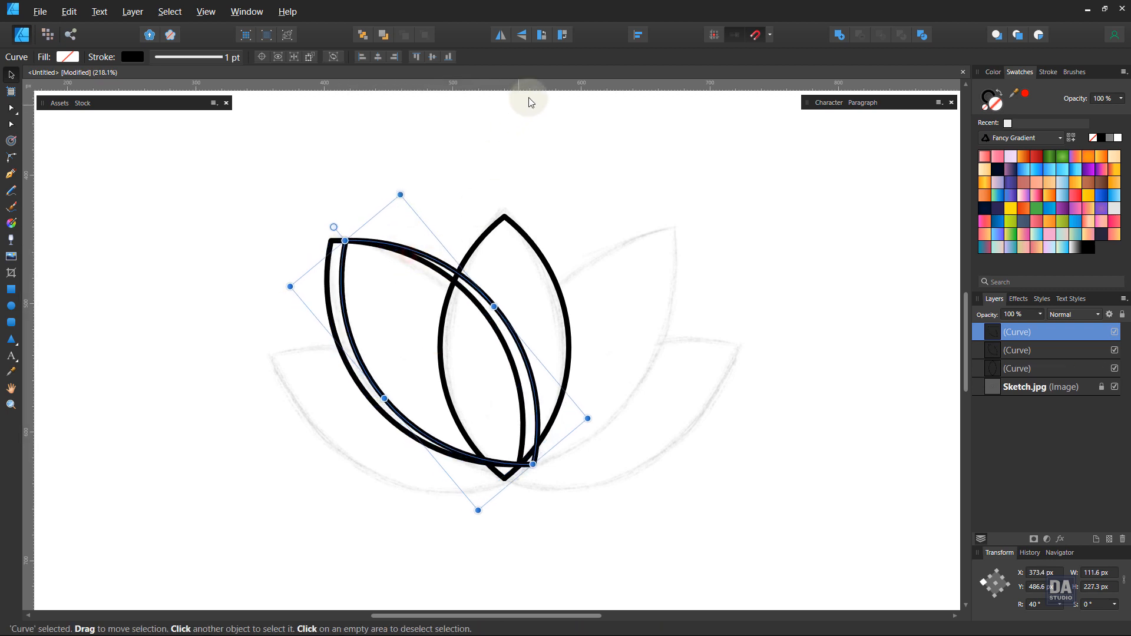
left_click(501, 34)
left_click_drag(534, 303, 678, 307)
left_click(758, 374)
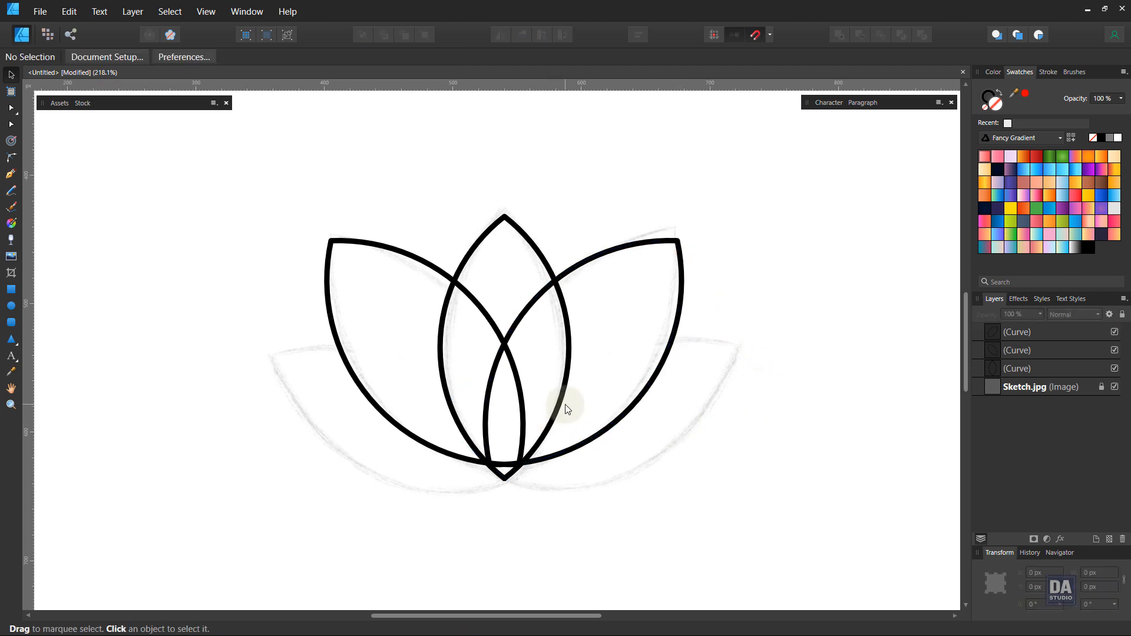
Raise the central petal to the top of the stack and fit a copy, rotated 60°, over the sketch's lower-left petal.
left_click_drag(1062, 369, 1065, 326)
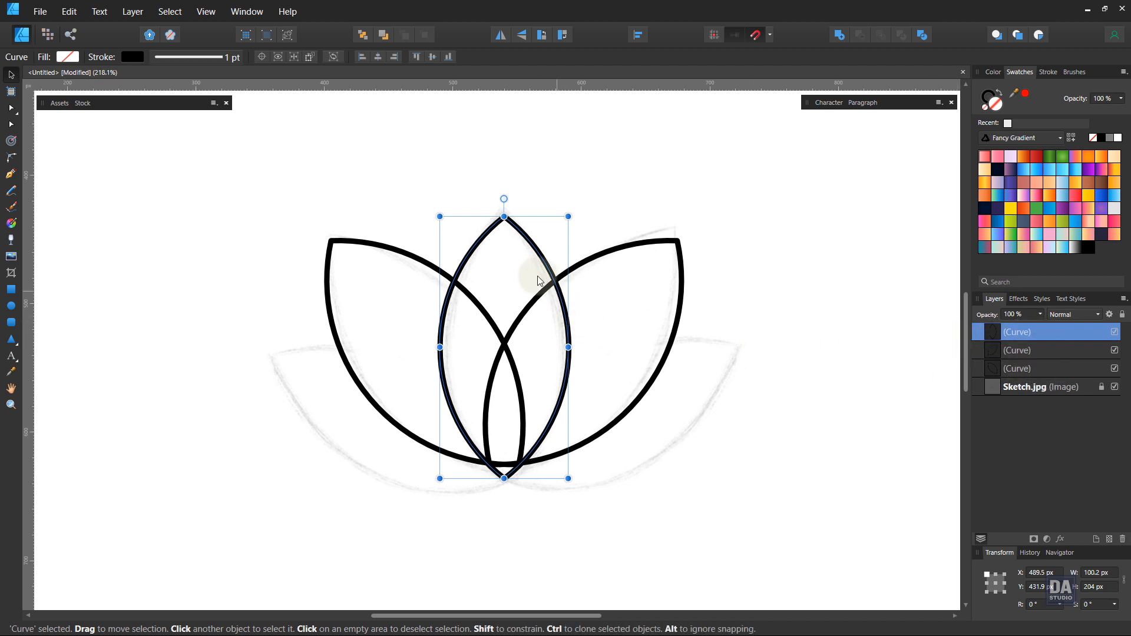
left_click_drag(548, 271, 396, 272, "ctrl")
mouse_move(354, 198)
left_mouse_down()
mouse_move(263, 222)
mouse_move(233, 251)
left_mouse_up()
left_click_drag(283, 353, 320, 436)
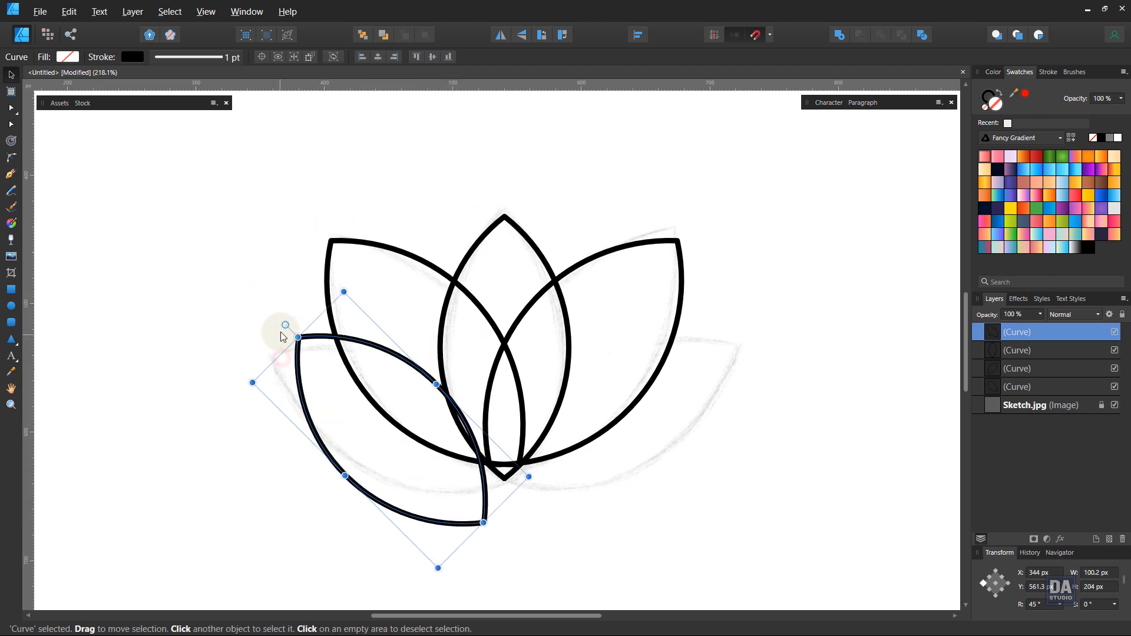
left_click_drag(271, 331, 260, 341)
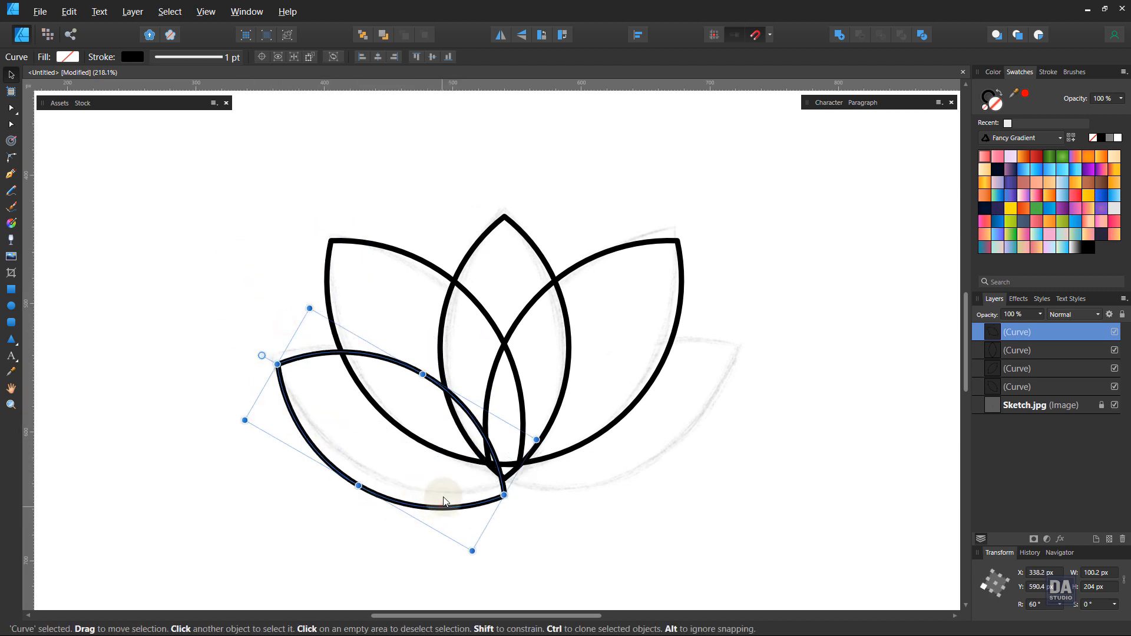
mouse_move(442, 504)
left_mouse_down()
mouse_move(441, 490)
mouse_move(439, 499)
left_mouse_up()
Duplicate the lower-left petal, flip the copy horizontally, and align it as the matching lower-right petal.
key("ctrl+j")
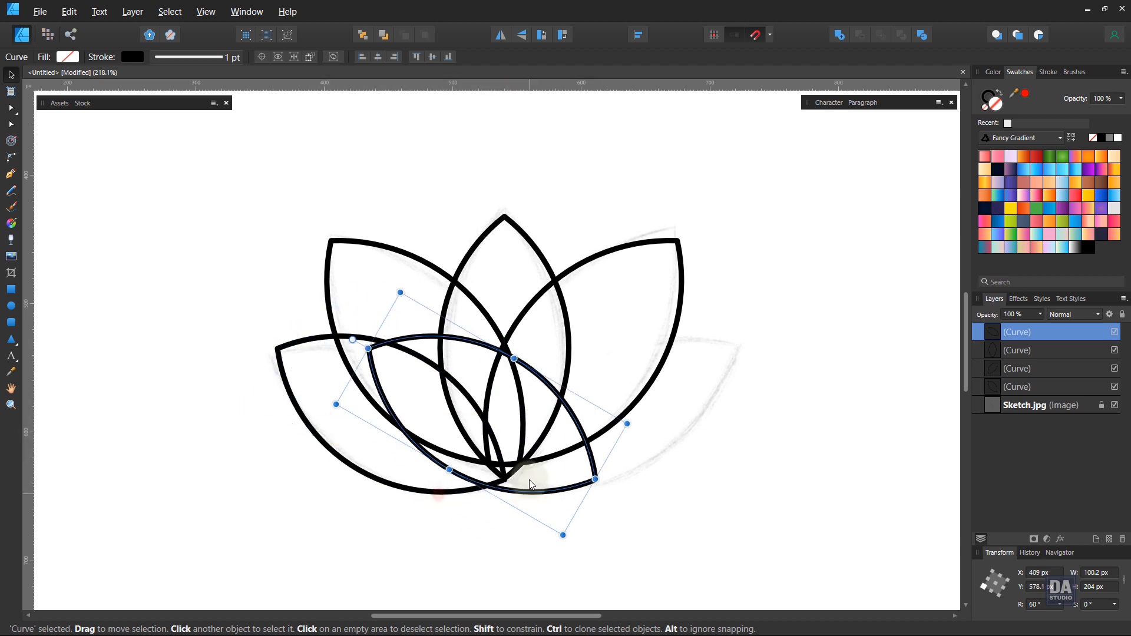
left_click(500, 34)
left_click_drag(560, 437, 695, 417)
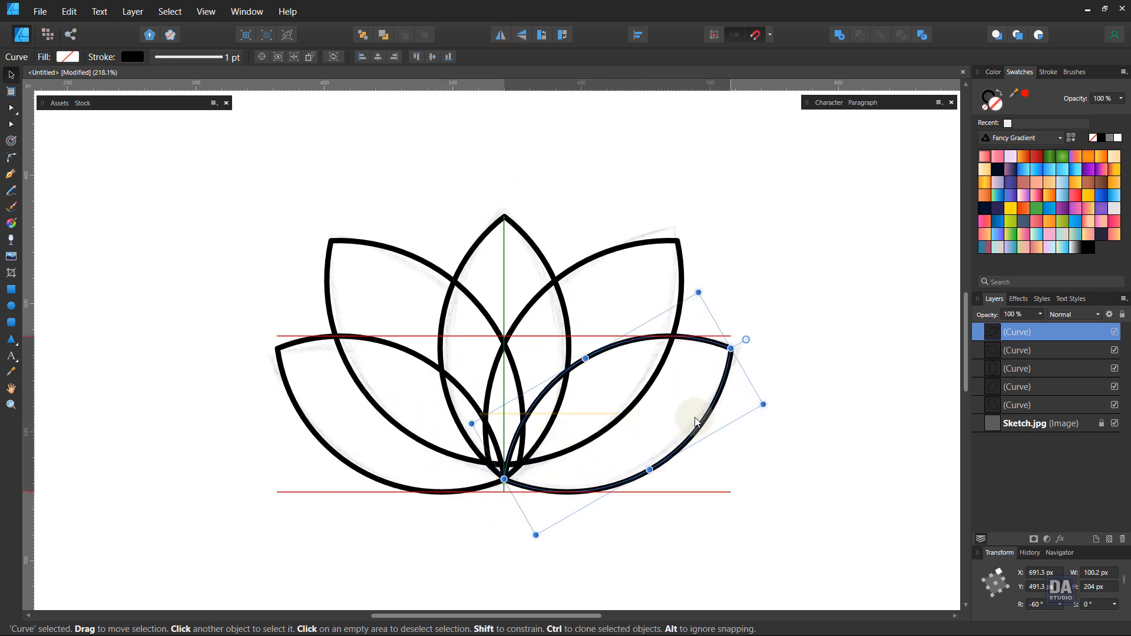
left_click(748, 462)
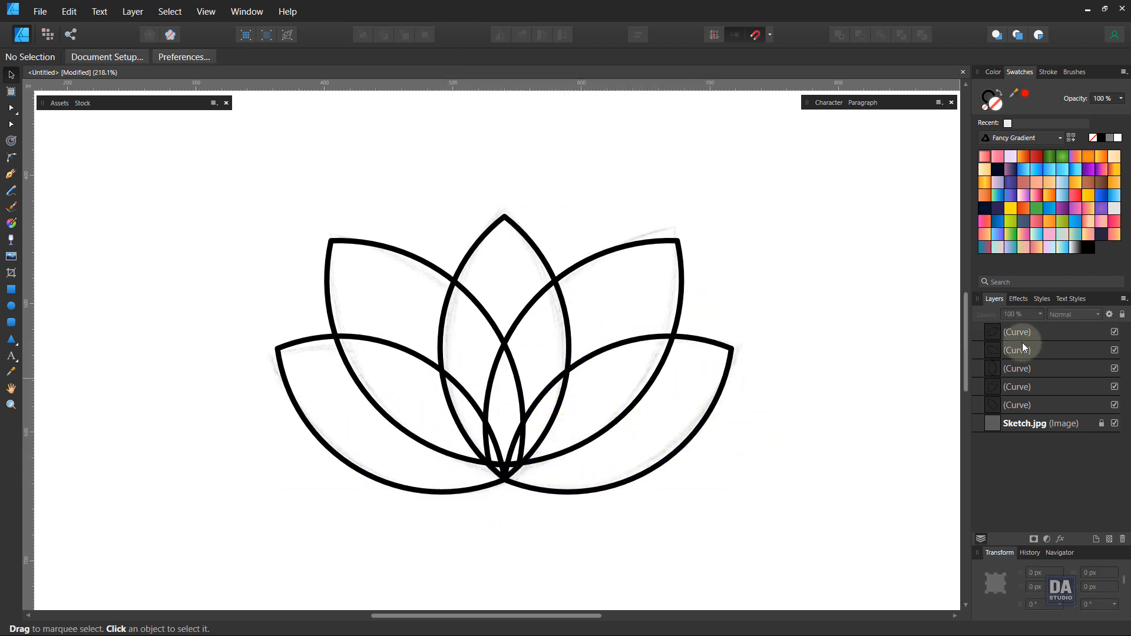
Reorder the petal layers with the central petal on top, the upper side petals beneath it and the lower petals behind.
left_click(1048, 368)
left_click_drag(1052, 370, 1055, 327)
left_click(1031, 398)
left_click(1035, 406, "shift")
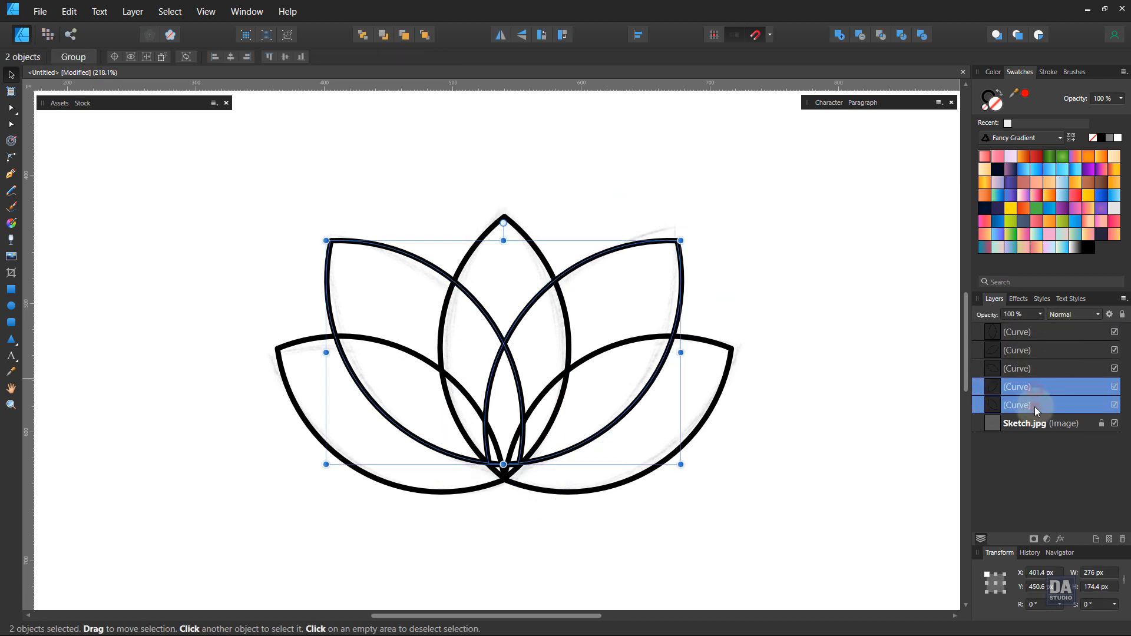
left_click_drag(1035, 406, 1051, 345)
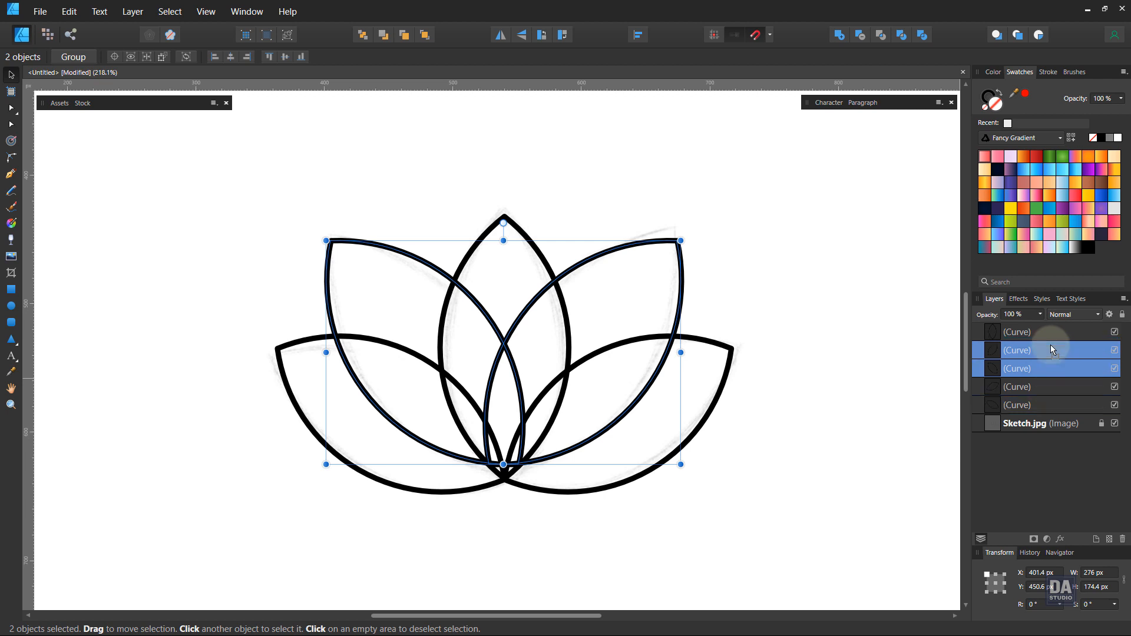
left_click(837, 381)
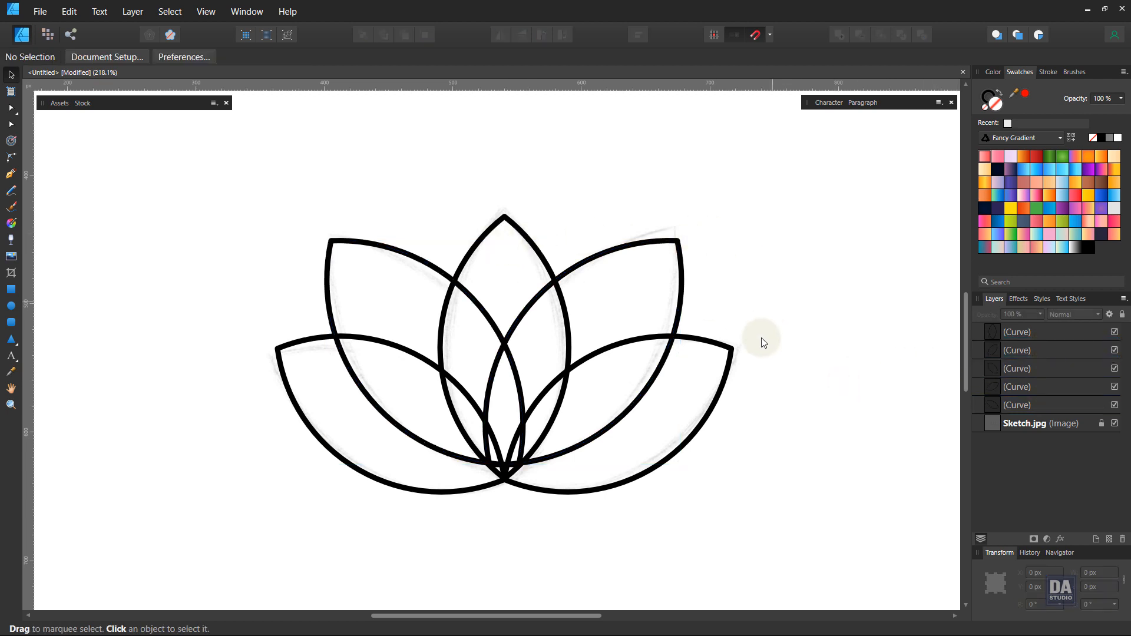
Fill both lower petals with the orange, pink and purple gradient from the Fancy Gradient swatches.
left_click(725, 370)
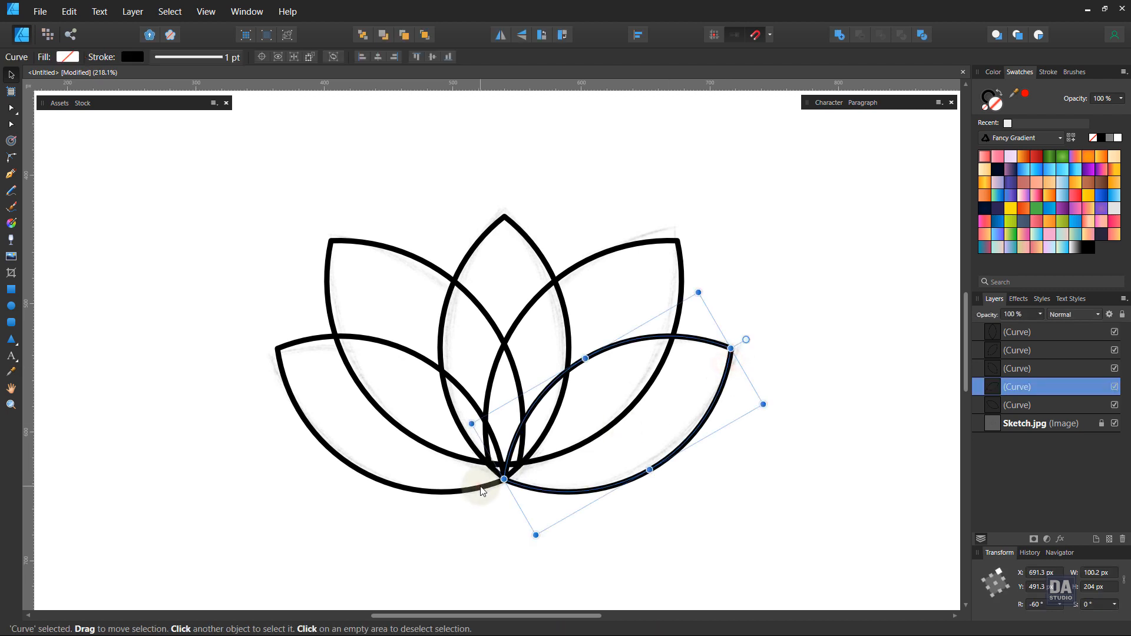
left_click(480, 481, "shift")
left_click(1101, 168)
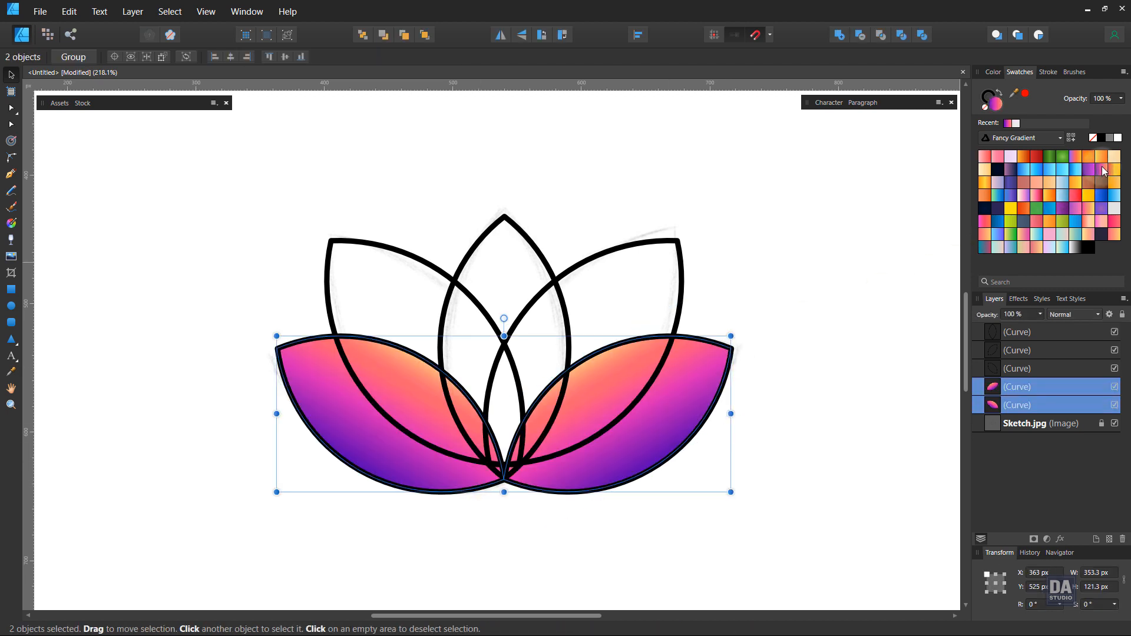
Fill the two upper side petals with an orange-to-yellow gradient swatch and the central petal with a yellow gradient swatch.
left_click(685, 287)
left_click(423, 266, "shift")
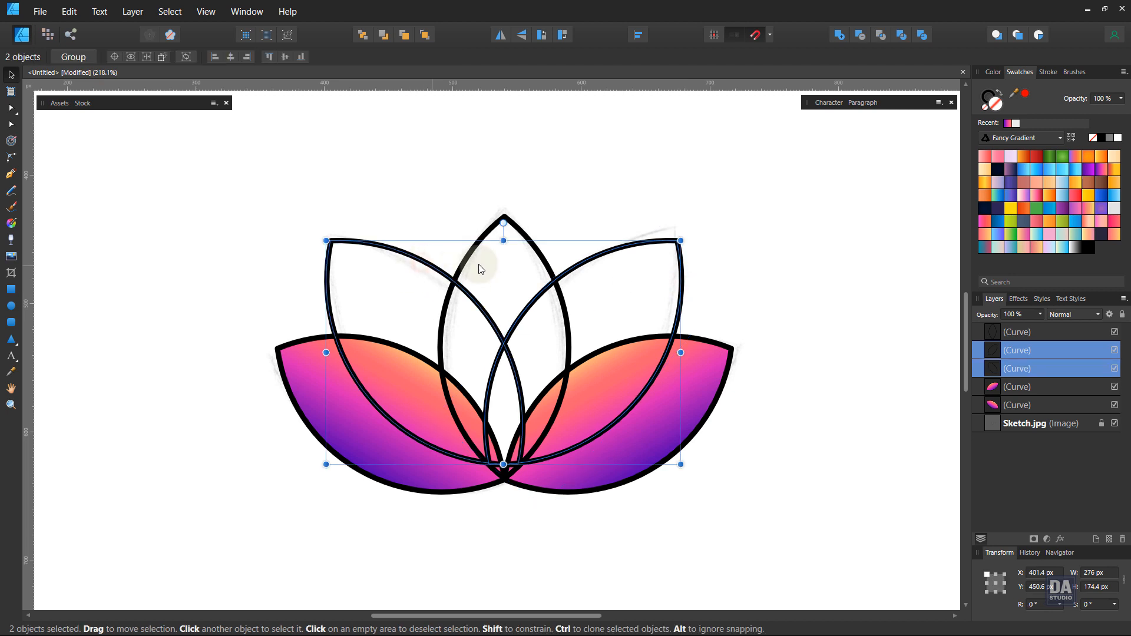
left_click(1054, 201)
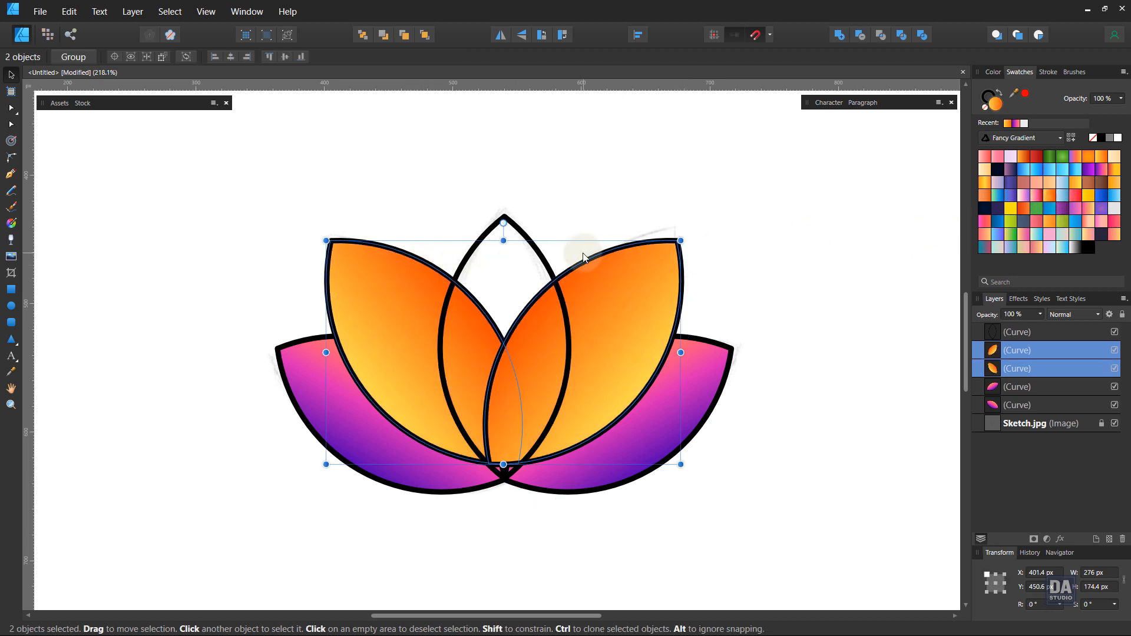
left_click(541, 254)
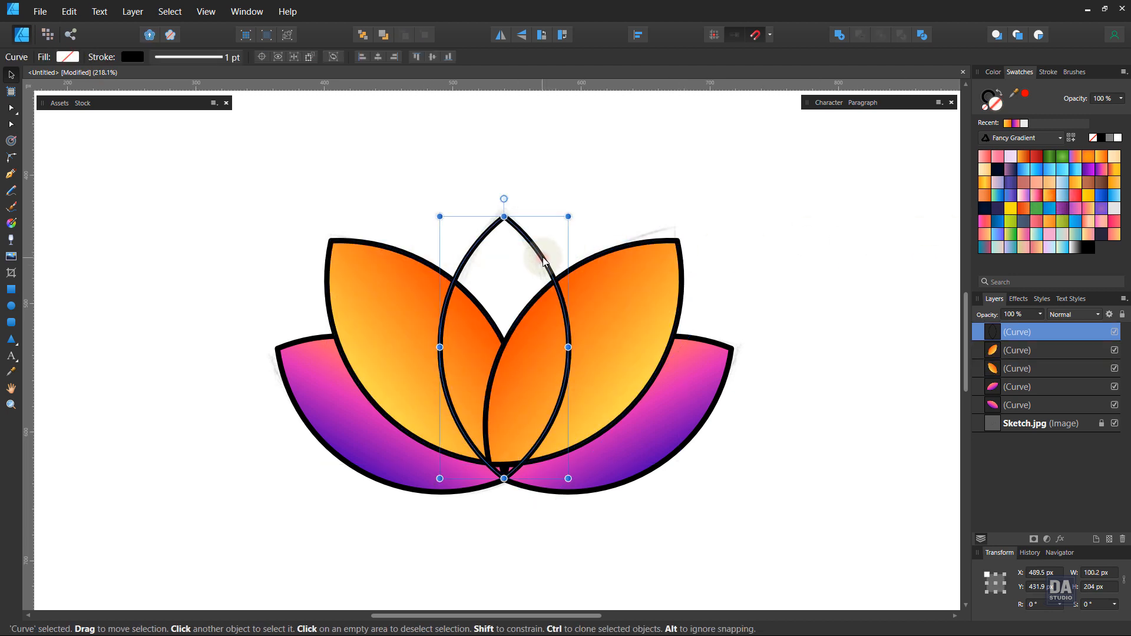
left_click(1090, 196)
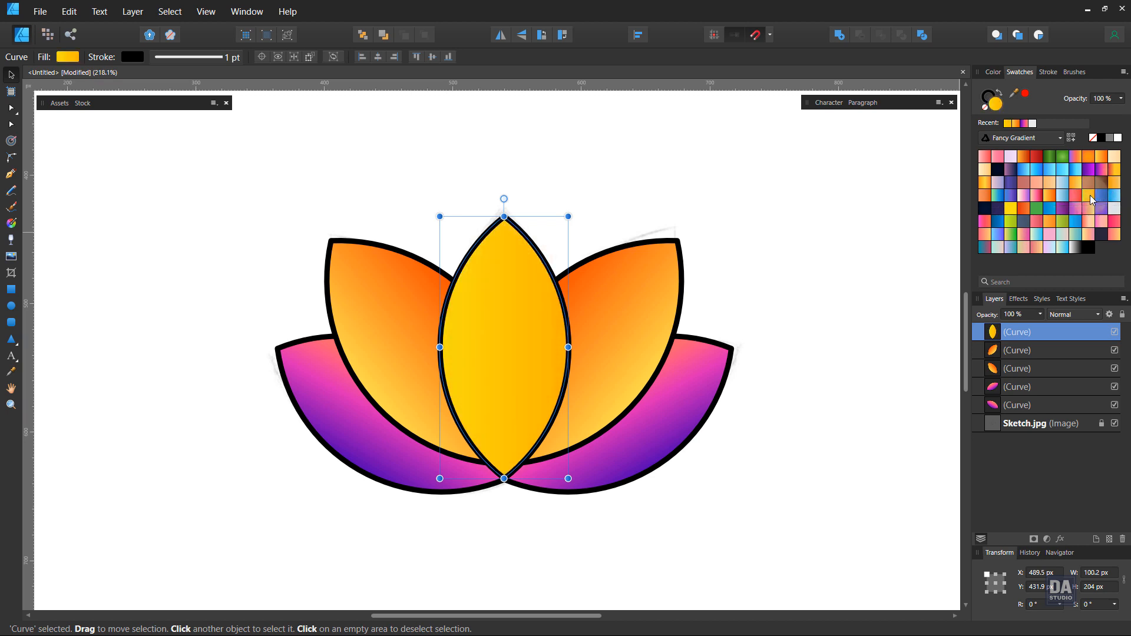
Remove the black outline from all five petals.
left_click(403, 263)
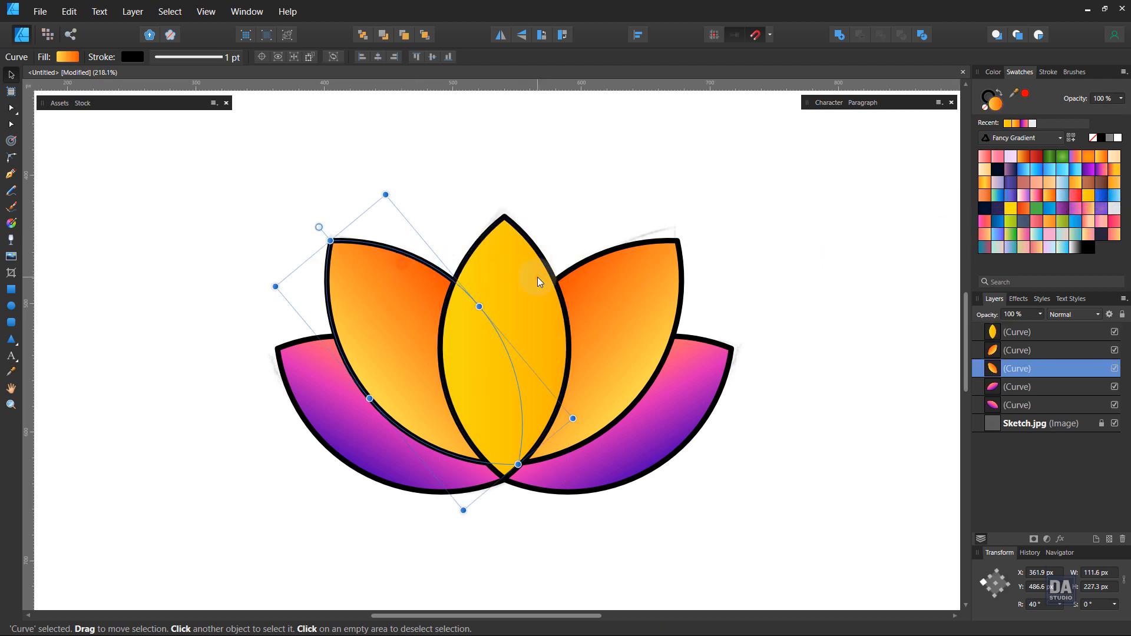
left_click(537, 277, "shift")
left_click(610, 291, "shift")
left_click(530, 465, "shift")
left_click(383, 455, "shift")
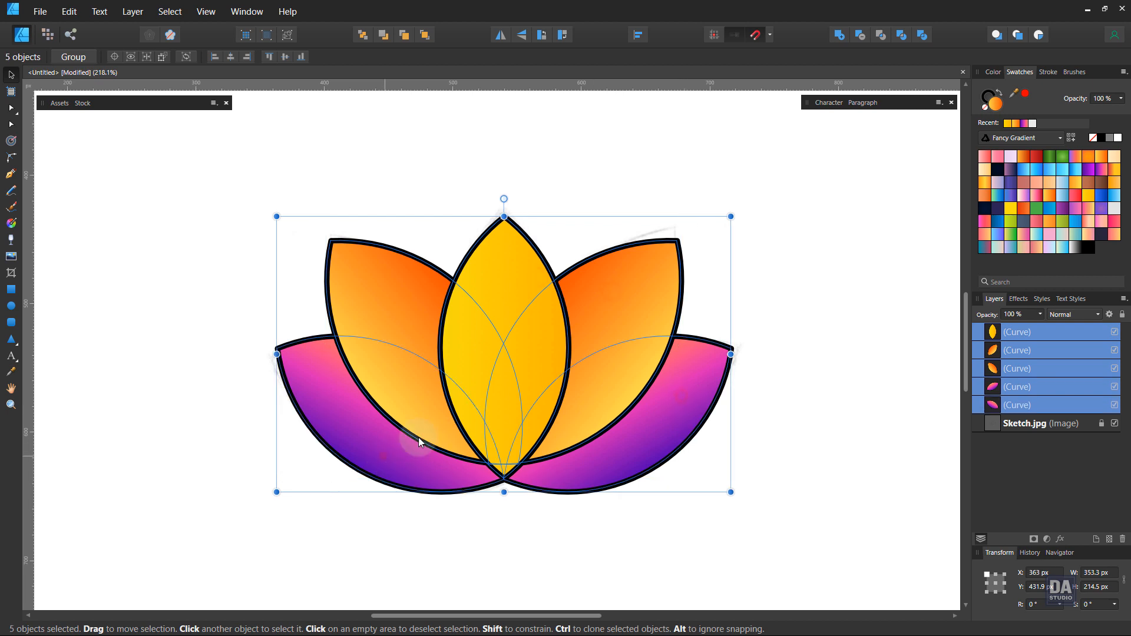
left_click(988, 112)
left_click(726, 288)
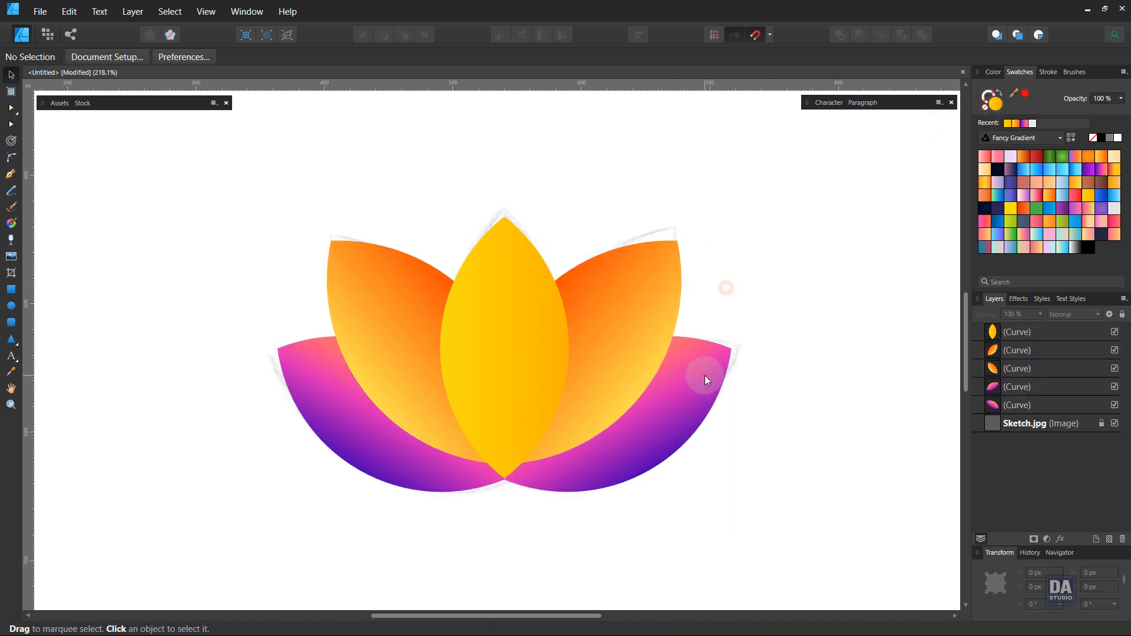
Remove the salmon stop from both lower petals' gradient and move the pink stop to 48%.
left_click(704, 376)
left_click(440, 485, "shift")
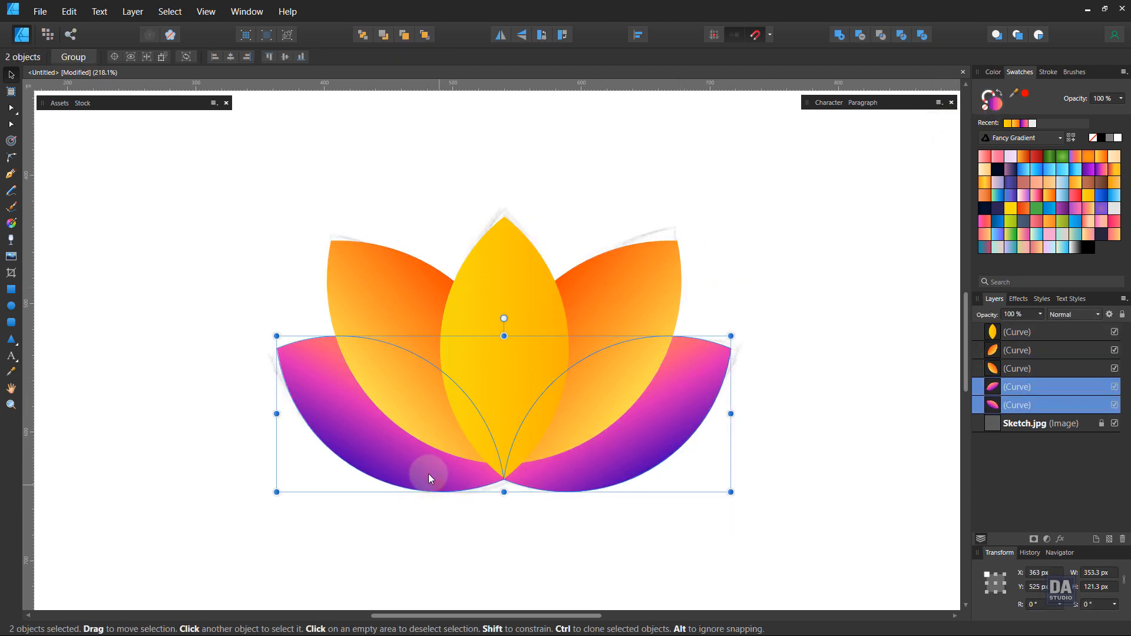
left_click(11, 222)
left_click(188, 56)
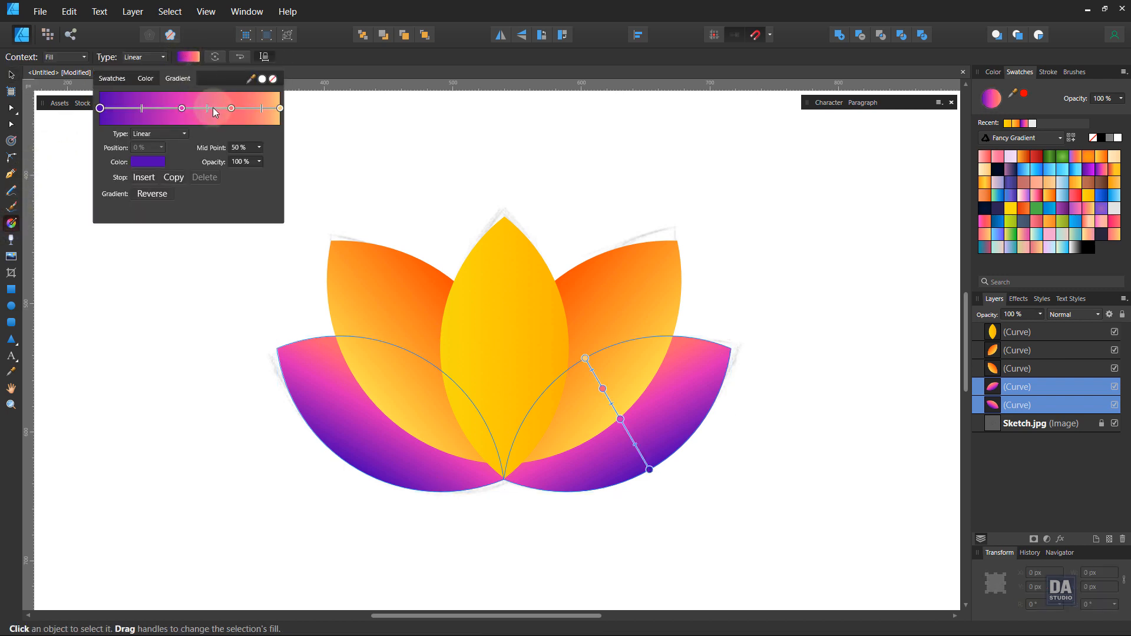
left_click(231, 108)
left_click_drag(229, 108, 224, 146)
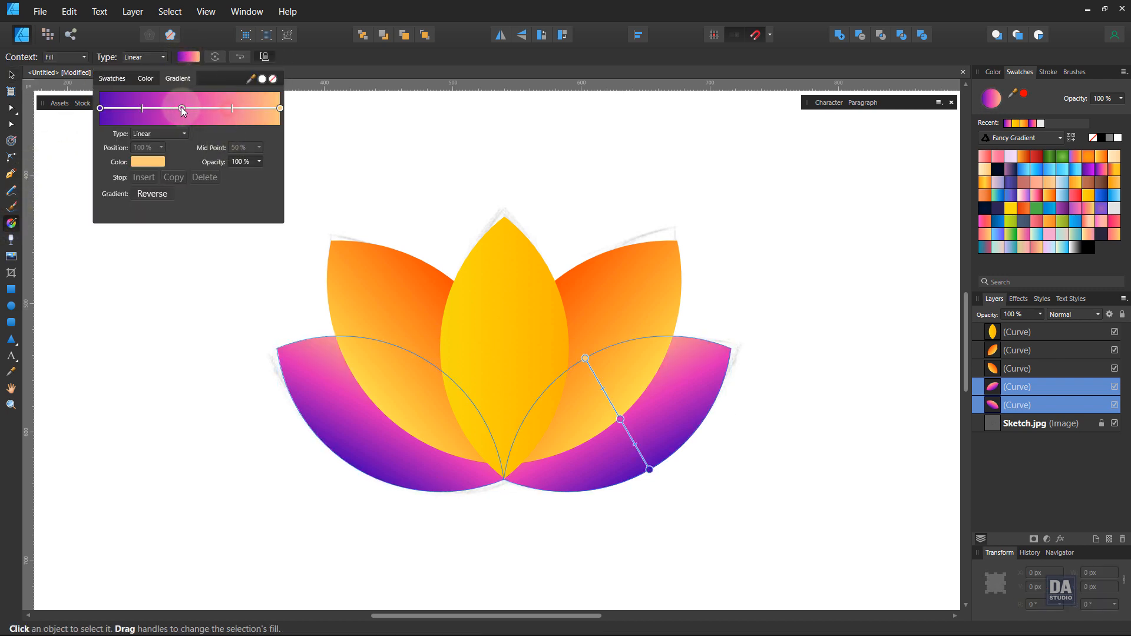
left_click_drag(181, 108, 186, 108)
Recolor the light orange end stop of the lower petals' gradient to a saturated orange (H 40, S 100, L 58).
left_click(280, 108)
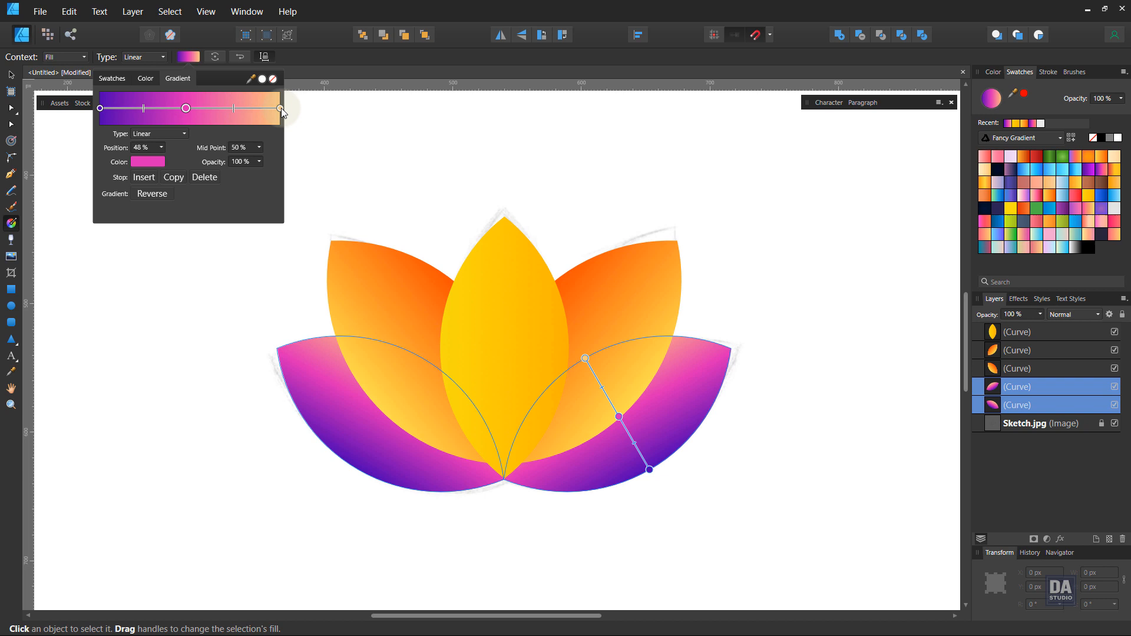
left_click(160, 163)
left_click_drag(161, 260, 184, 270)
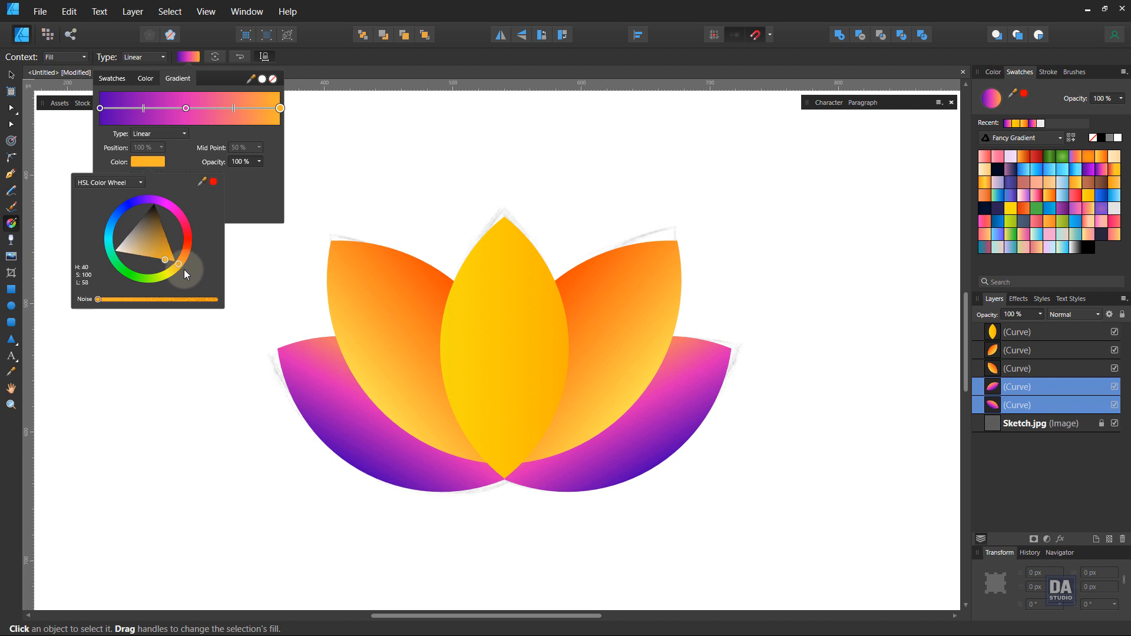
left_click(332, 313)
Redirect each lower petal's gradient to run from purple at the shared base to orange at its outer tip.
left_click_drag(343, 406, 344, 408)
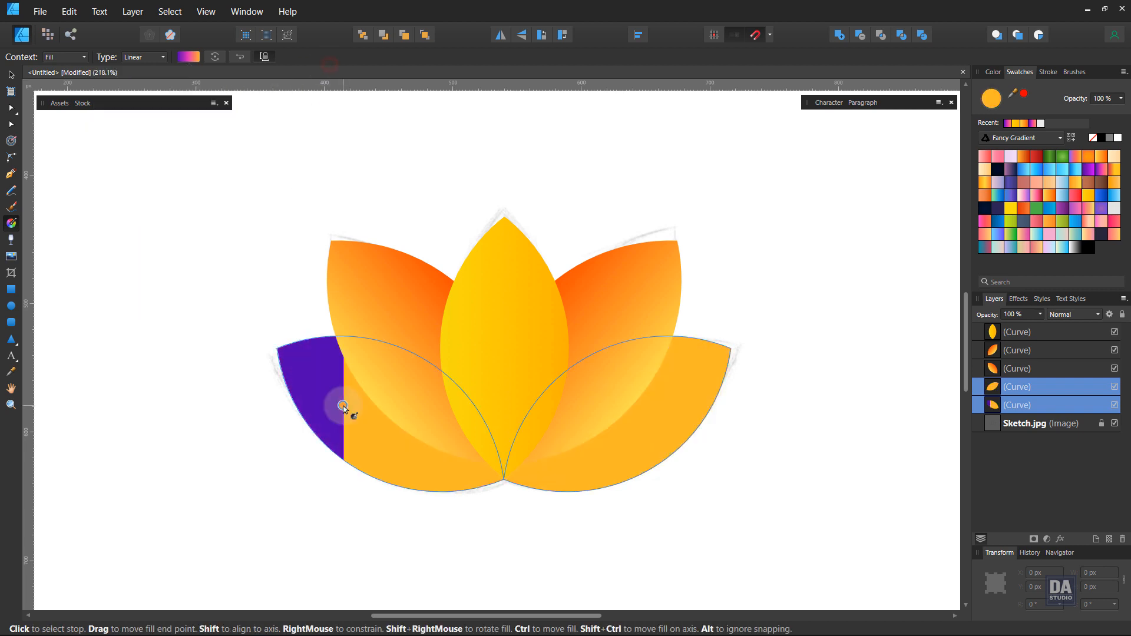
key("ctrl+z")
left_click(358, 428)
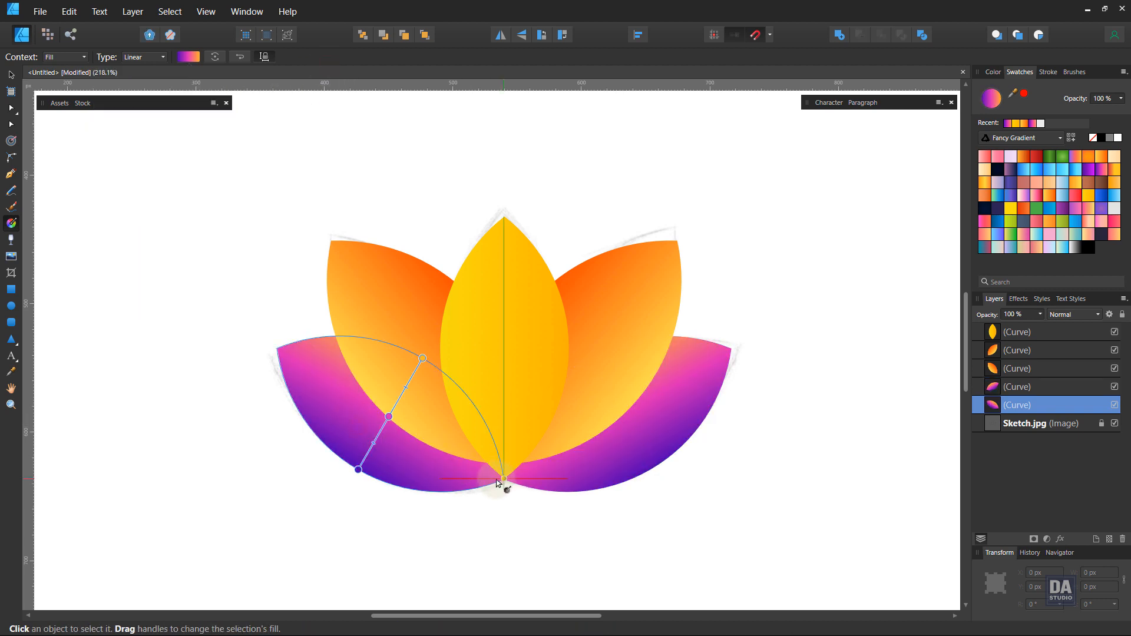
left_click_drag(504, 479, 279, 353)
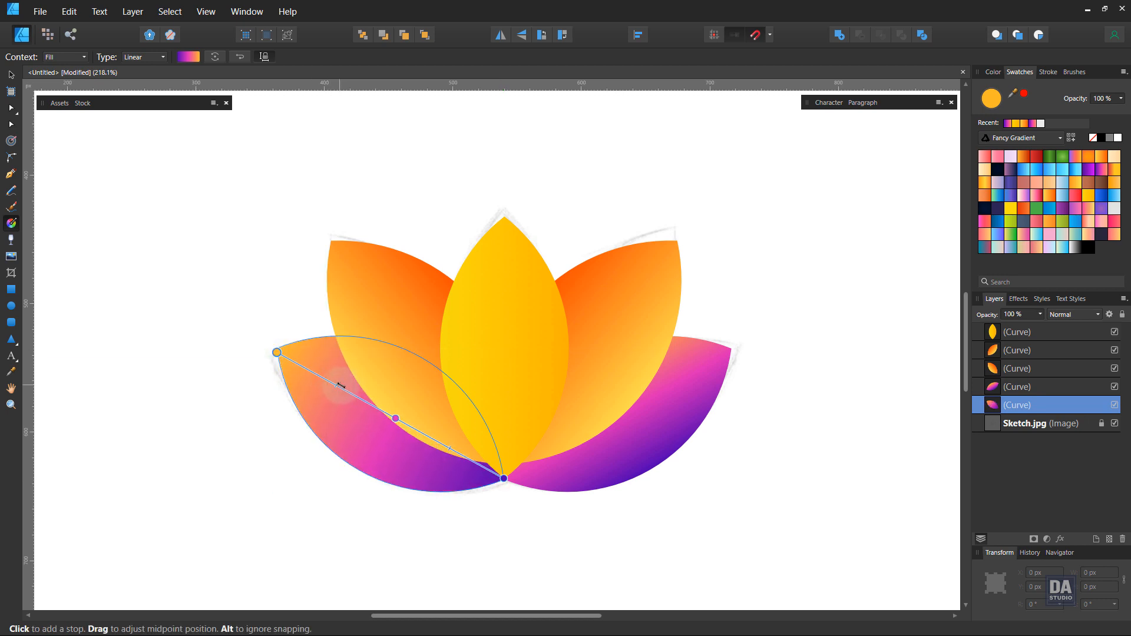
left_click(395, 418)
left_click(588, 485)
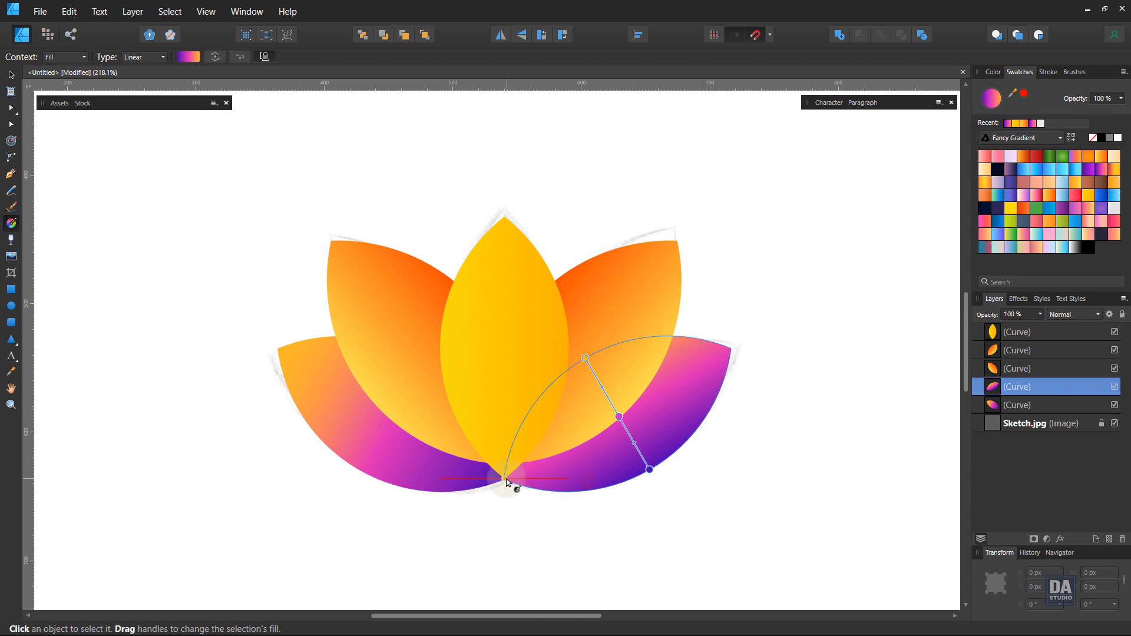
mouse_move(504, 477)
left_mouse_down()
mouse_move(598, 444)
mouse_move(735, 349)
left_mouse_up()
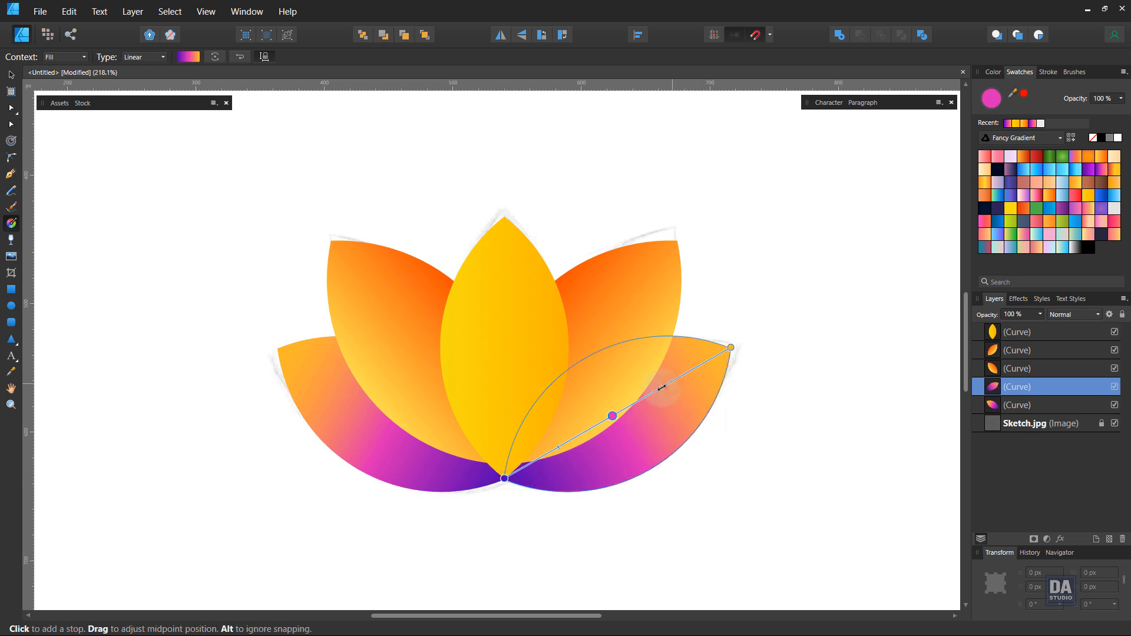
Change the outer-tip stop of both lower petals' gradient to yellow (H 53, S 100, L 50) and adjust the blend with the pink.
left_click(328, 420, "shift")
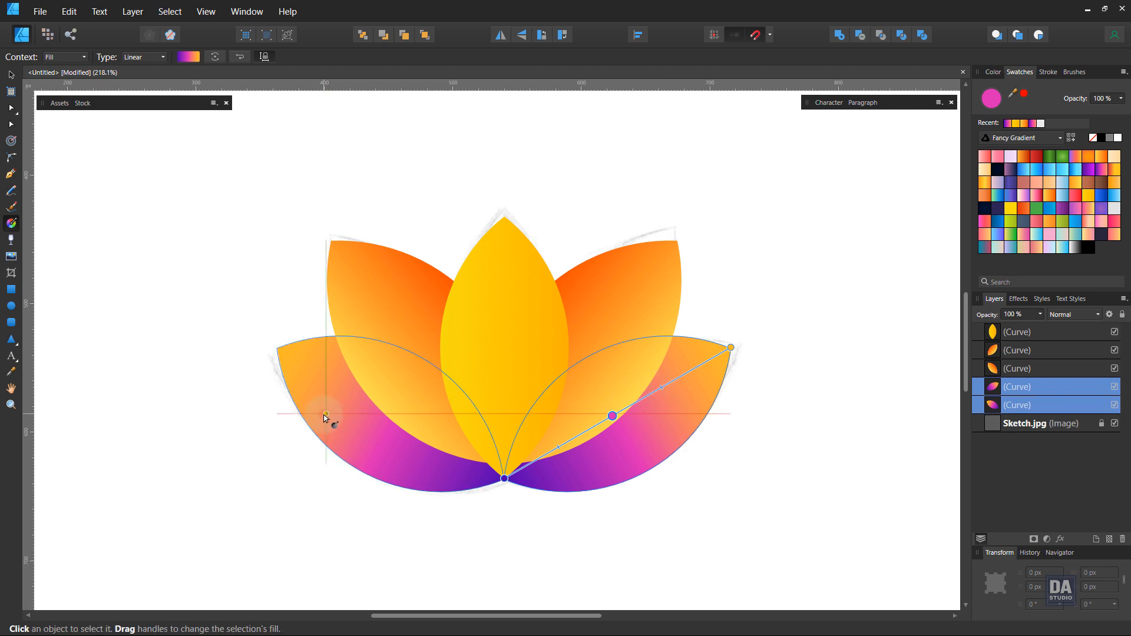
left_click(189, 57)
left_click(280, 108)
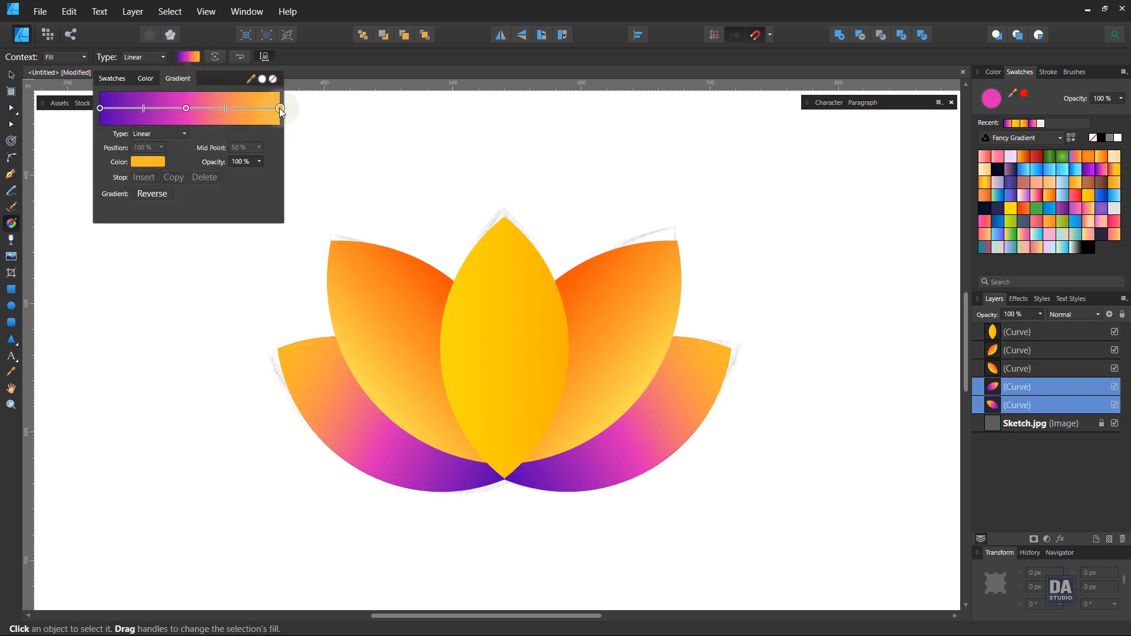
left_click(144, 163)
left_click_drag(171, 260, 176, 276)
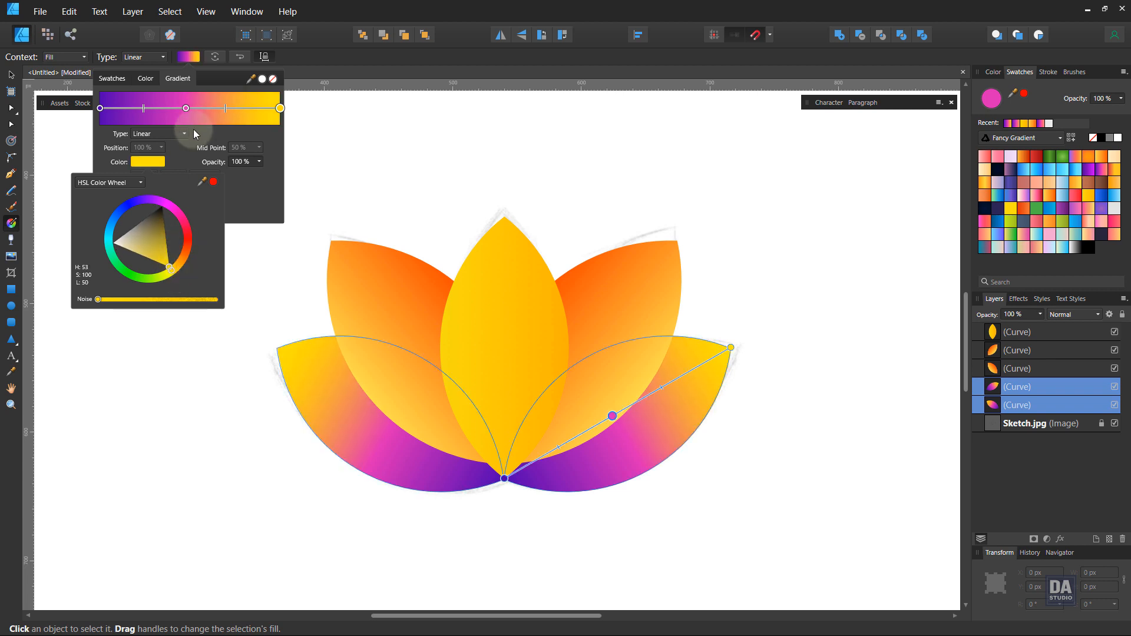
left_click_drag(186, 108, 226, 108)
Redirect each upper side petal's gradient to run from yellow at the outer tip to orange at the base.
left_click(379, 302)
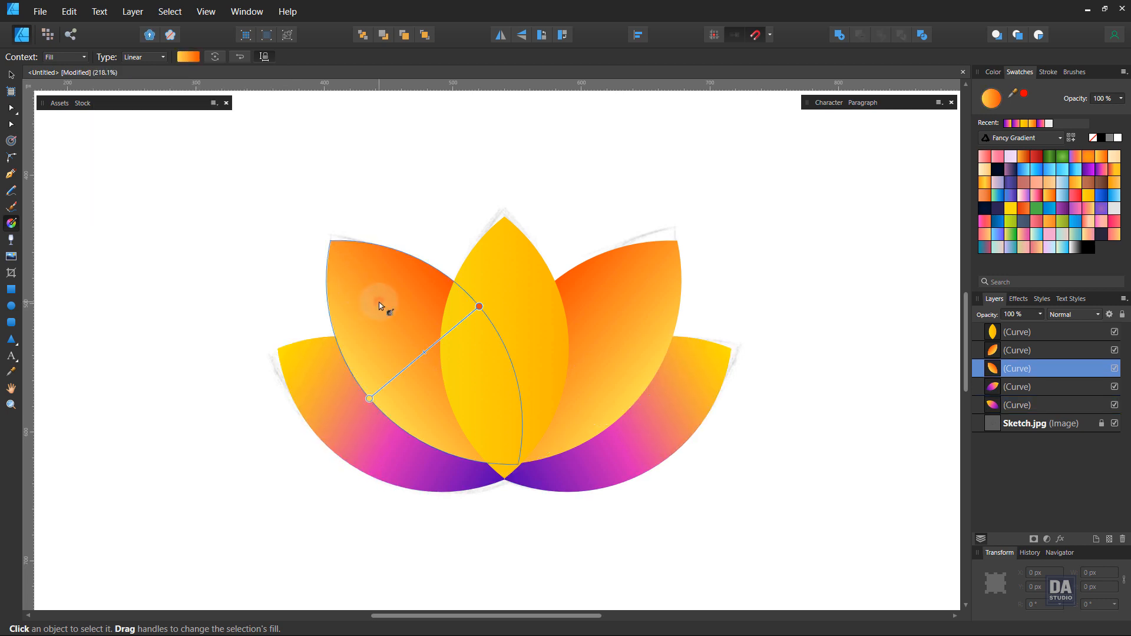
left_click(631, 330, "shift")
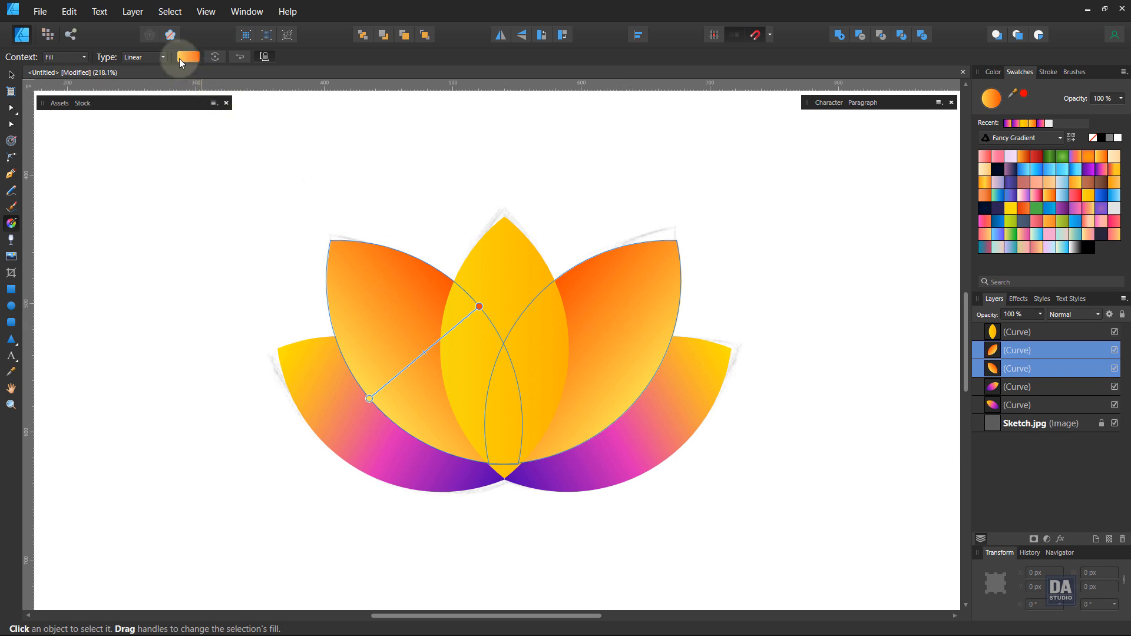
left_click(369, 296)
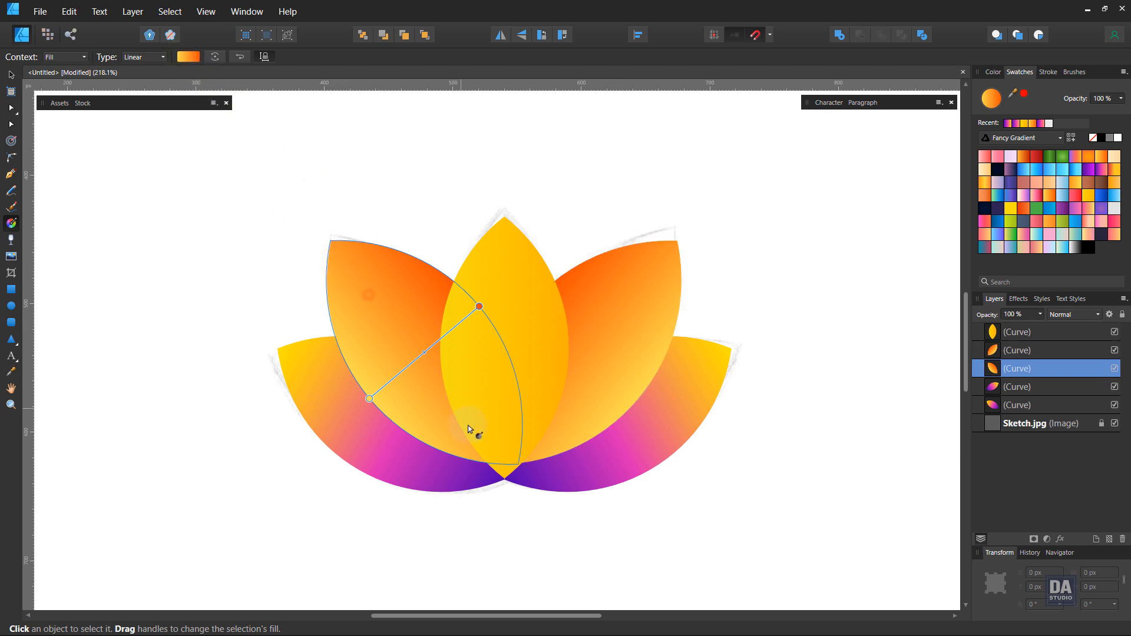
mouse_move(517, 465)
left_mouse_down()
mouse_move(330, 243)
mouse_move(485, 437)
mouse_move(522, 464)
left_mouse_up()
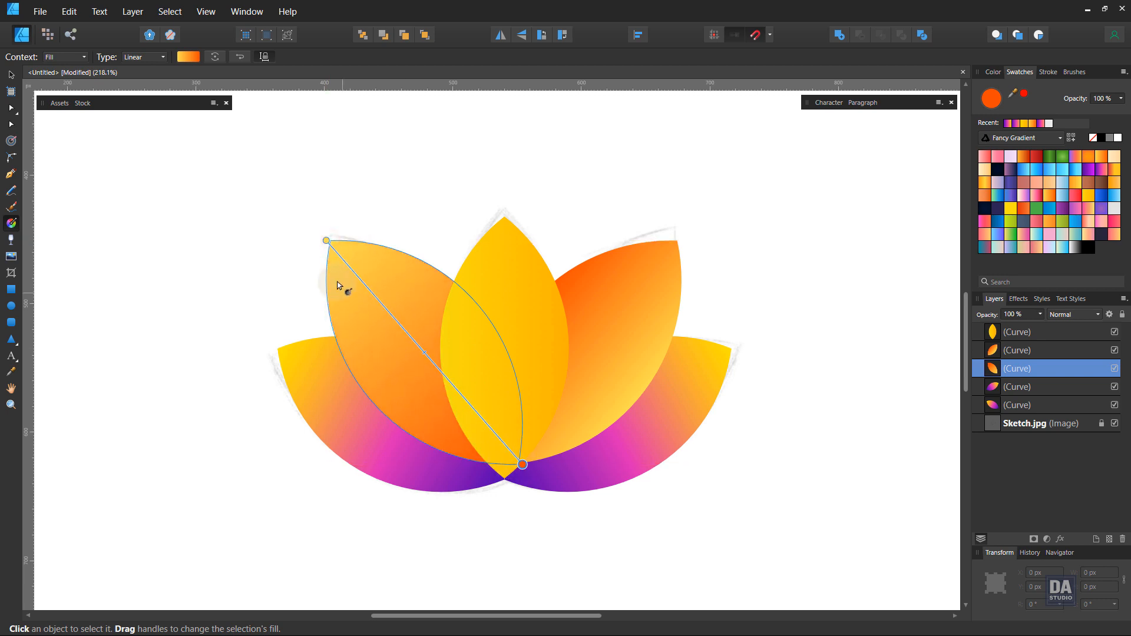
left_click(628, 335)
left_click_drag(675, 241, 493, 464)
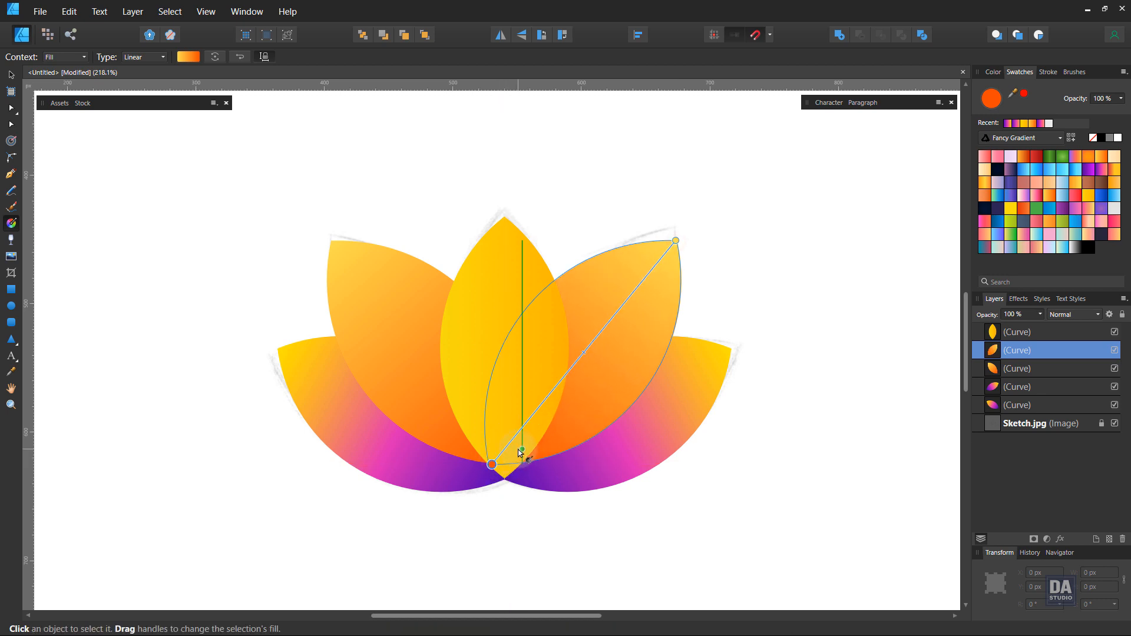
Set the gradient midpoint of both upper side petals to 43% and make their yellow stop more saturated.
left_click(404, 380, "shift")
left_click(194, 55)
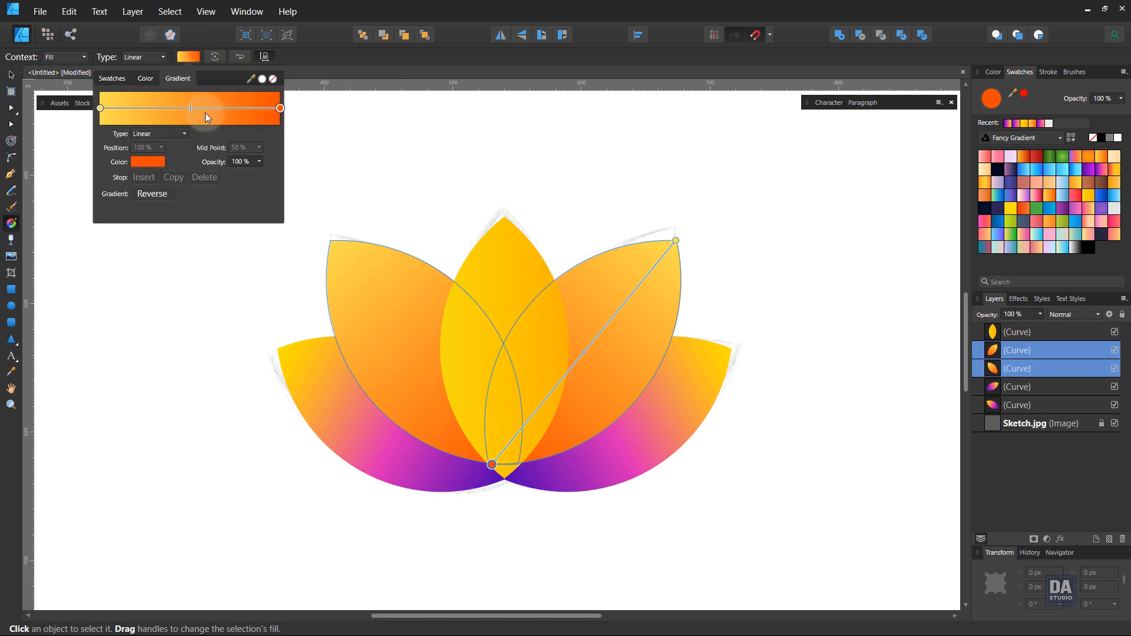
left_click_drag(190, 108, 178, 108)
left_click(100, 109)
left_click(139, 161)
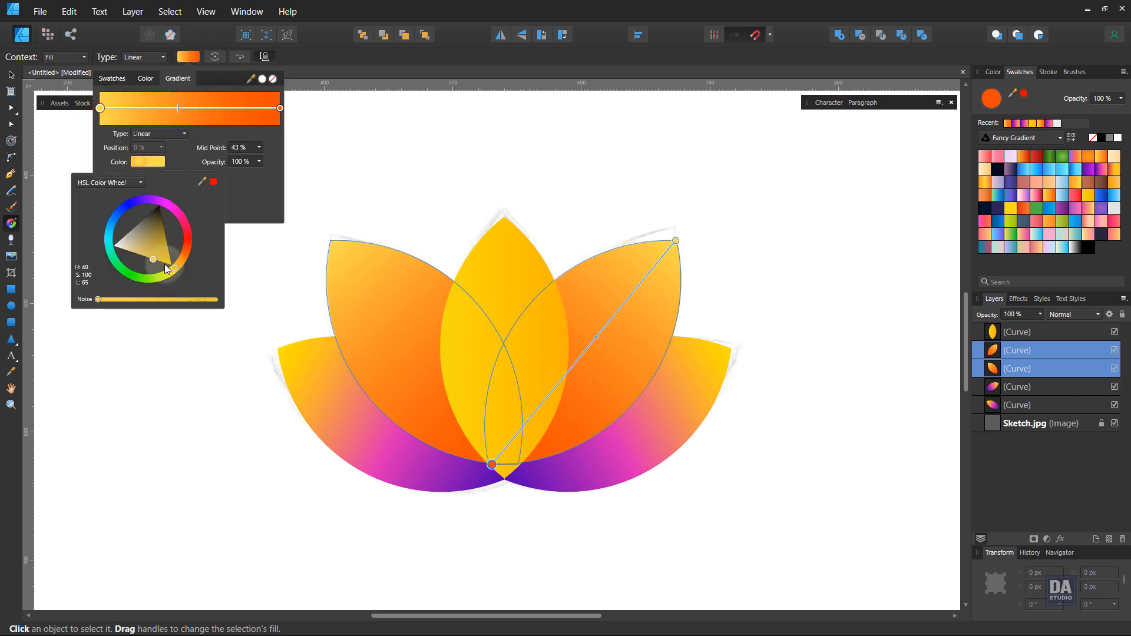
left_click_drag(164, 264, 175, 270)
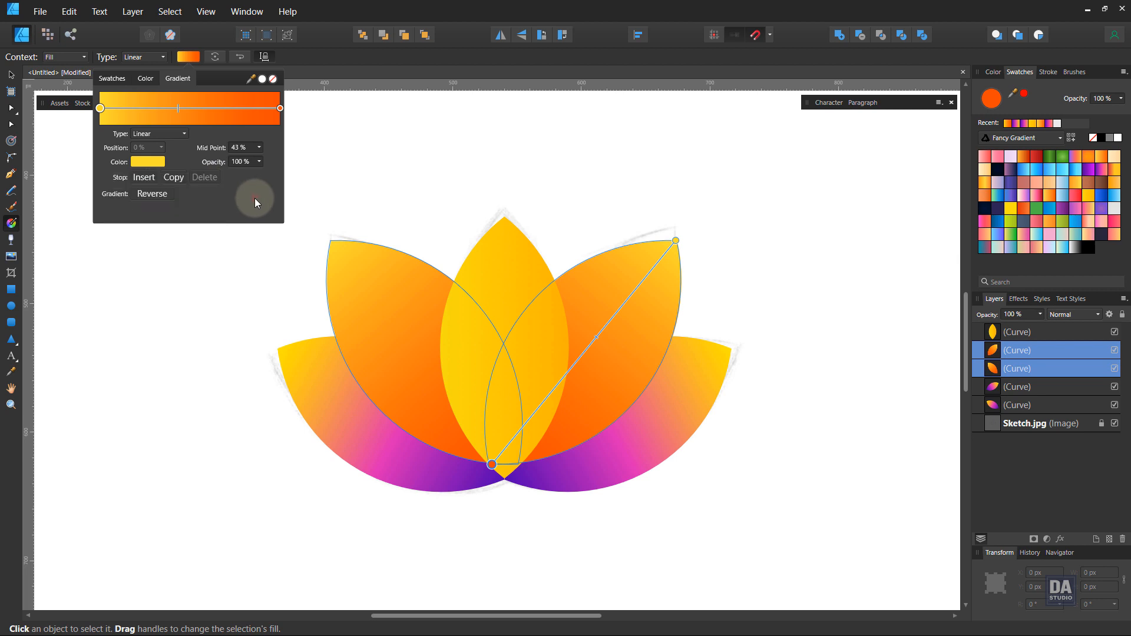
Run the central petal's gradient vertically from tip to base and recolor its base stop orange (H 28, S 100, L 50).
left_click(516, 303)
left_click_drag(506, 229, 504, 478)
left_click(189, 59)
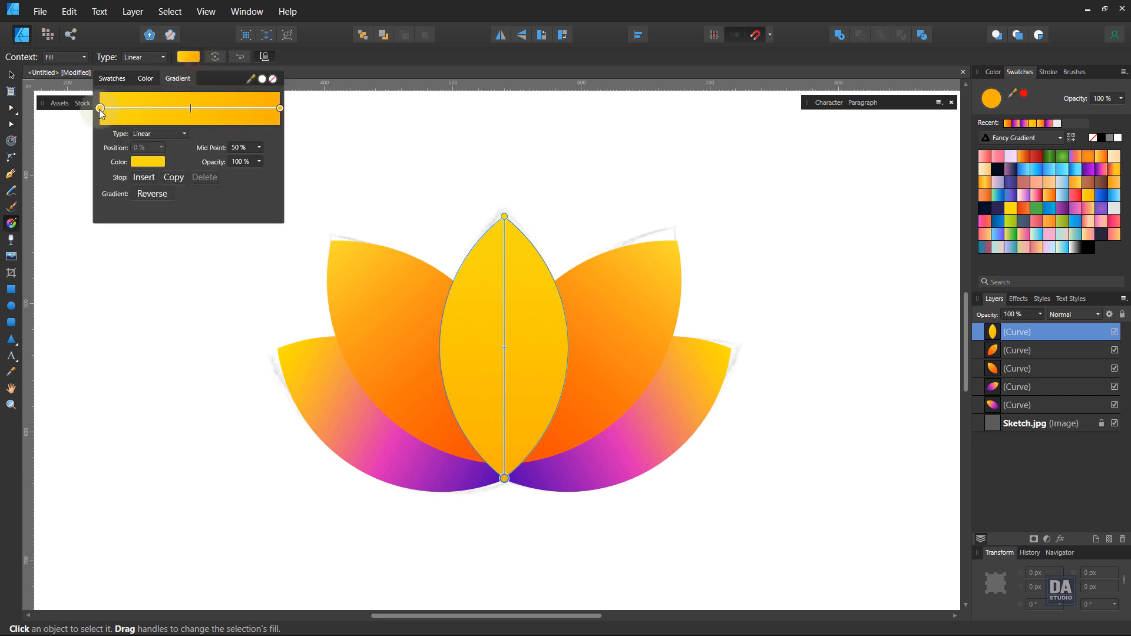
left_click(162, 159)
left_click(280, 108)
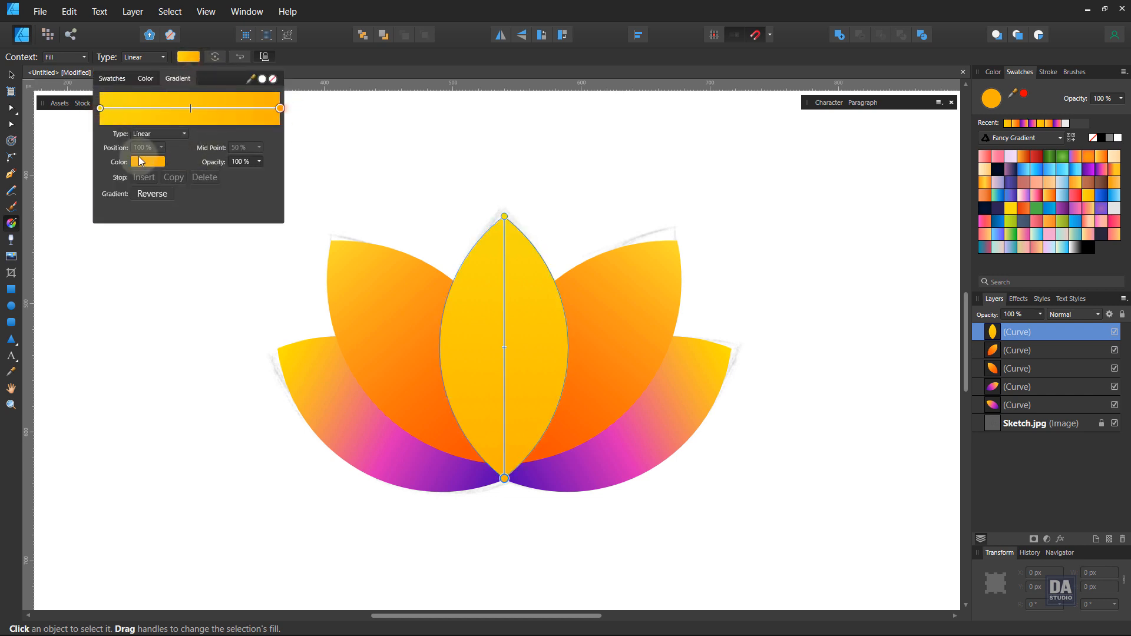
left_click(146, 164)
mouse_move(182, 258)
left_mouse_down()
mouse_move(194, 263)
mouse_move(181, 260)
left_mouse_up()
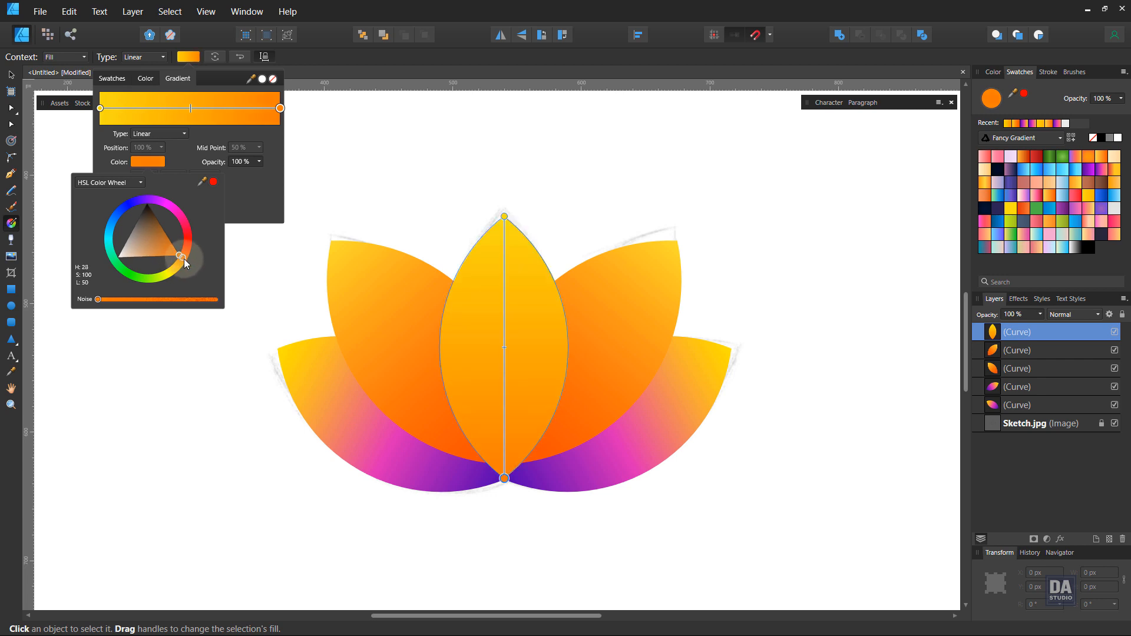
Recolor the tip stop of the central petal's gradient to a brighter yellow (H 60, S 94, L 52).
left_click(101, 106)
left_click(100, 108)
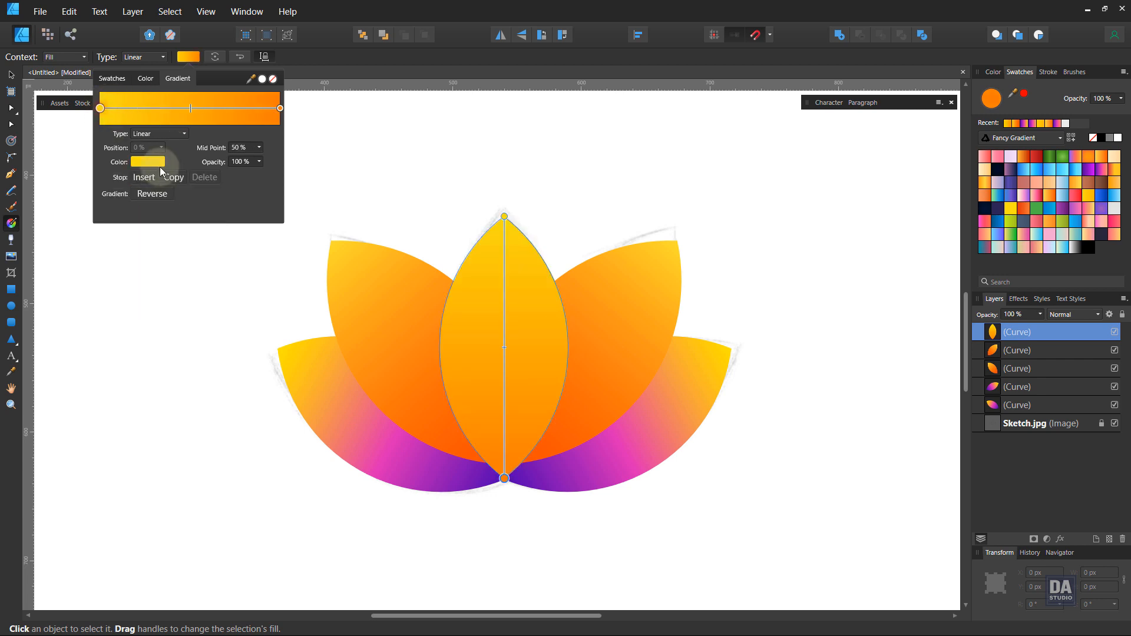
left_click(156, 164)
left_click_drag(172, 270, 171, 277)
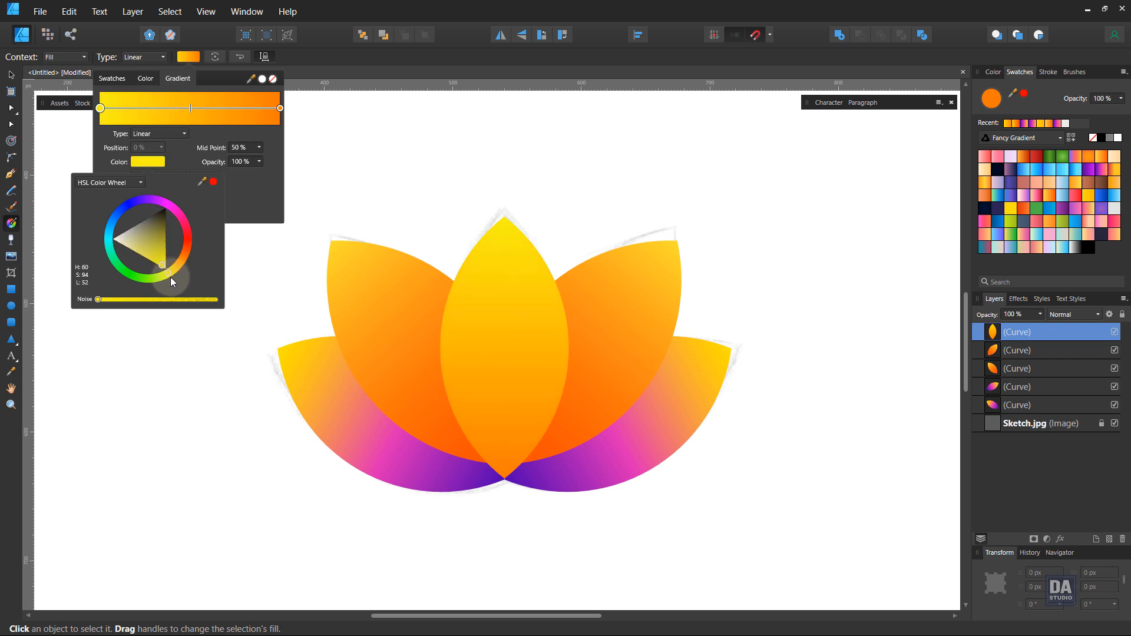
Add an outer shadow to the central petal with 37% opacity, 9.5 px radius, 6.2 px offset and 270° angle, scaling with the object.
left_click(11, 75)
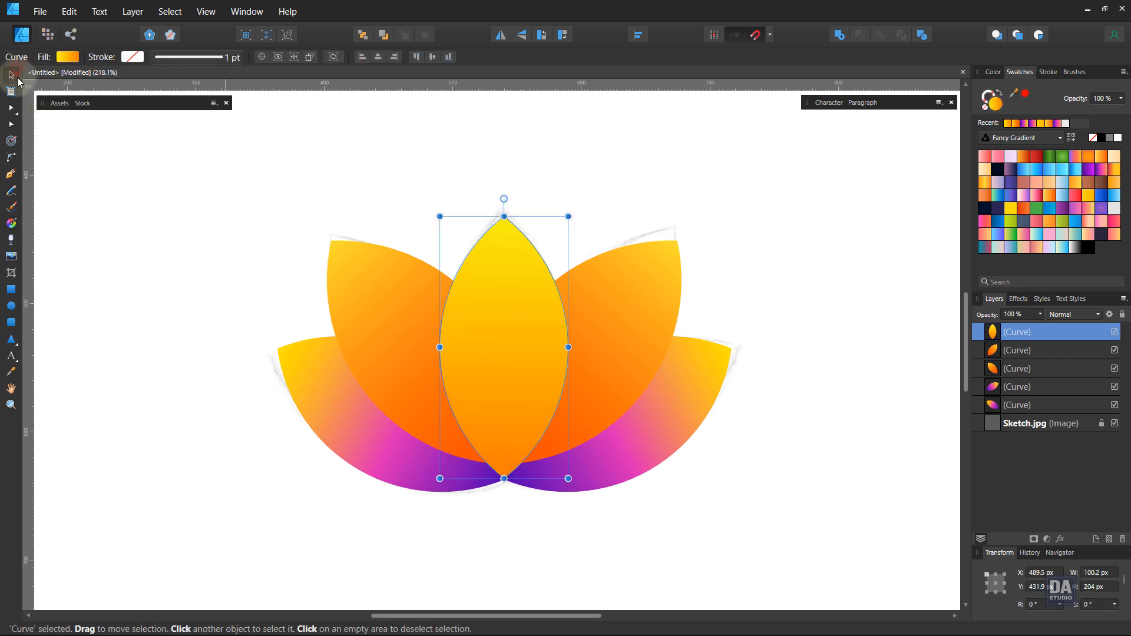
left_click(391, 318)
left_click(497, 341)
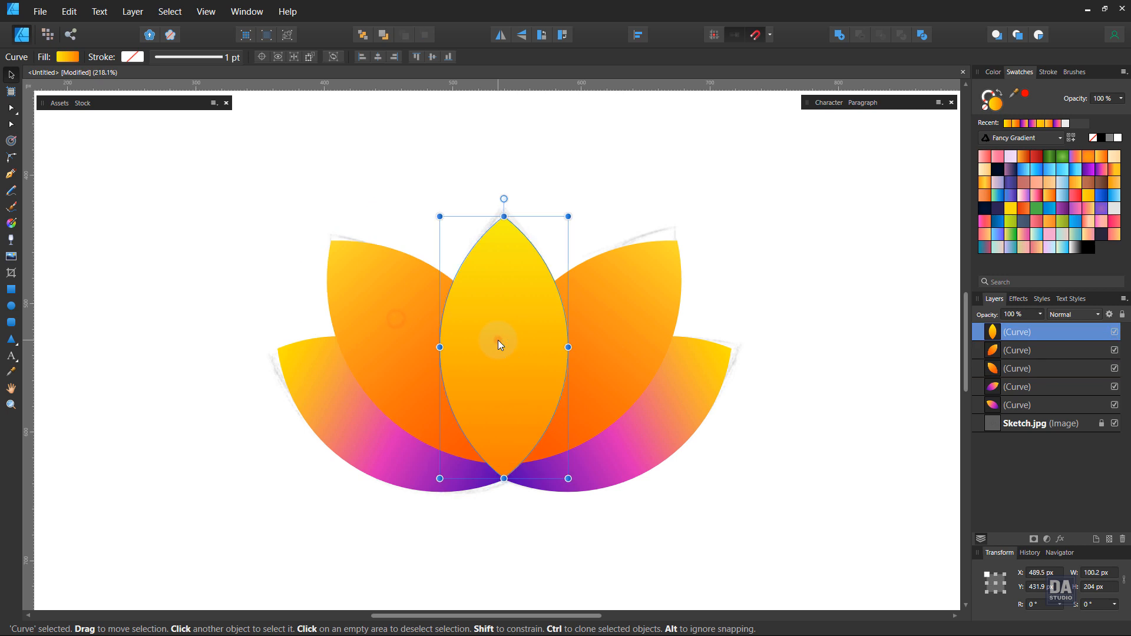
left_click(1060, 540)
left_click(740, 184)
left_click_drag(848, 201, 886, 187)
left_click(853, 281)
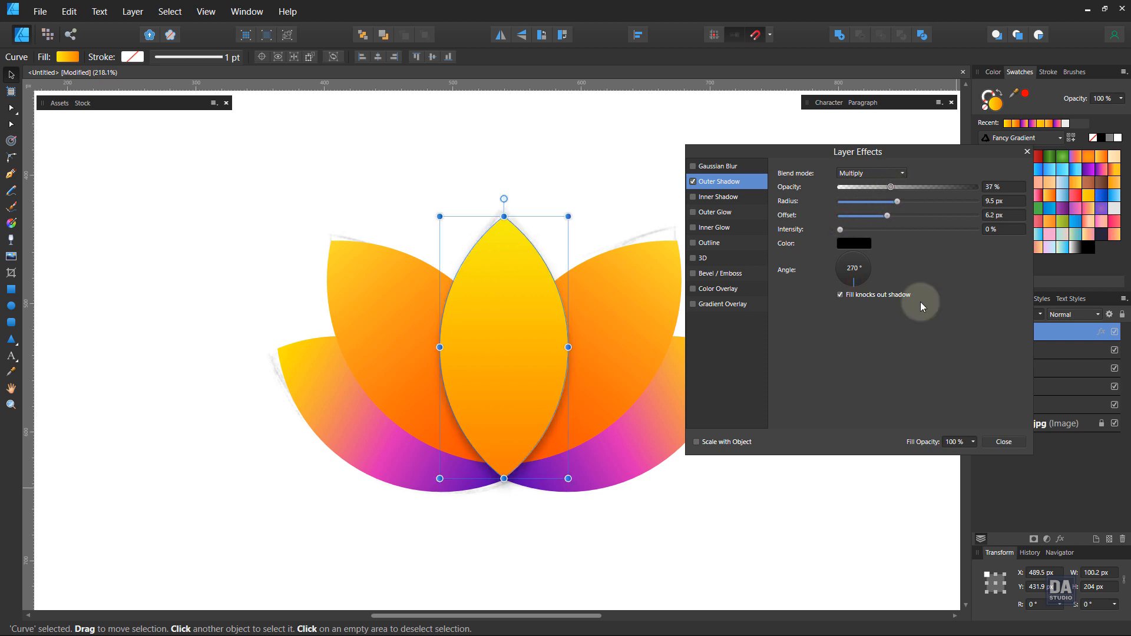
left_click(746, 441)
left_click(1001, 442)
Add an outer shadow to both upper side petals with 29% opacity, about 19.2 px radius, 5.9 px offset and 270° angle.
left_click(1014, 353)
left_click(1017, 367, "shift")
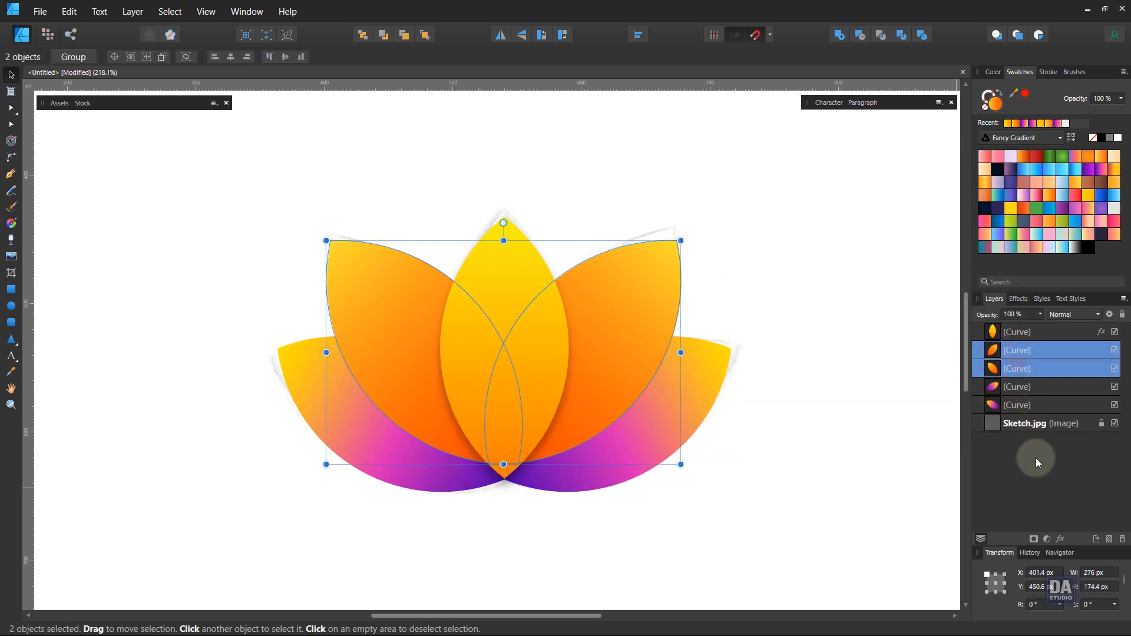
left_click(1059, 540)
left_click(742, 186)
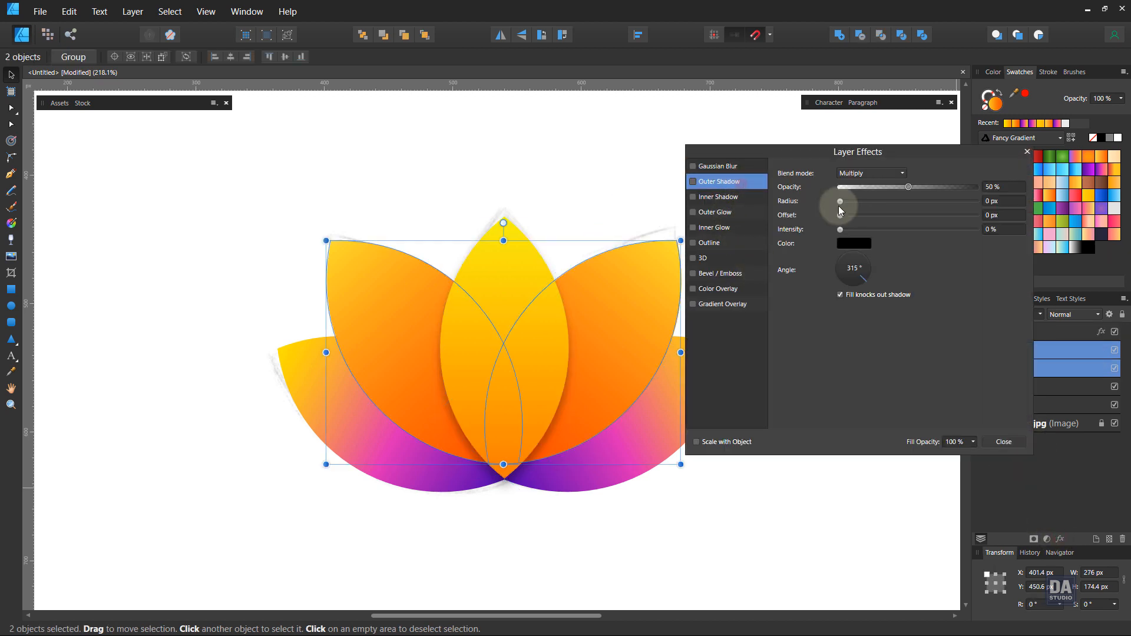
left_click_drag(840, 202, 895, 204)
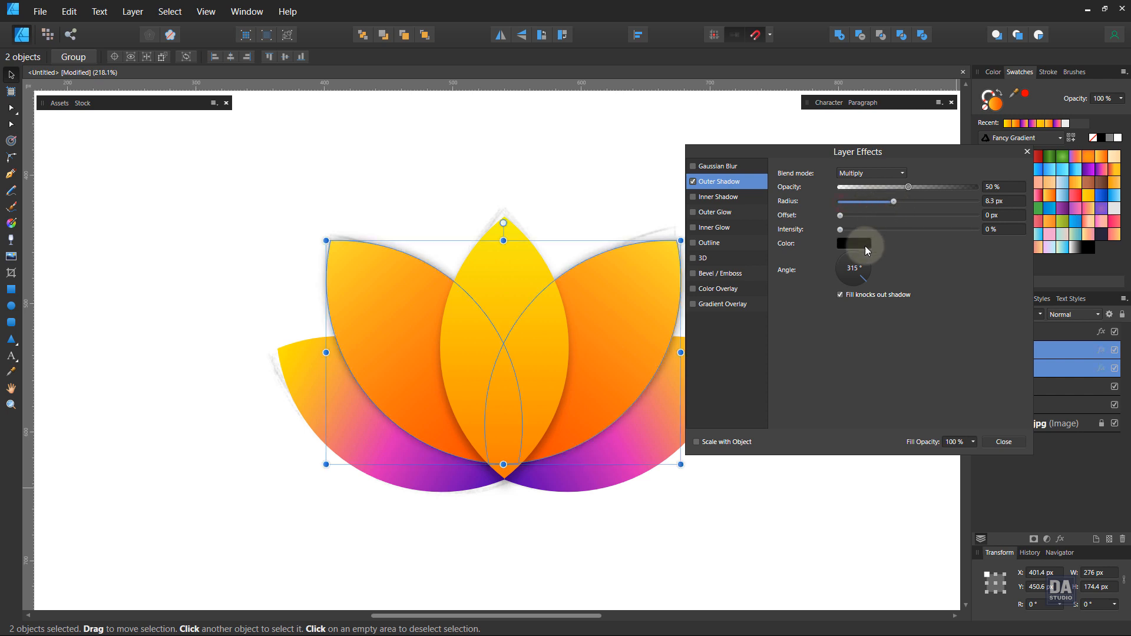
left_click_drag(862, 278, 854, 283)
left_click_drag(843, 216, 932, 201)
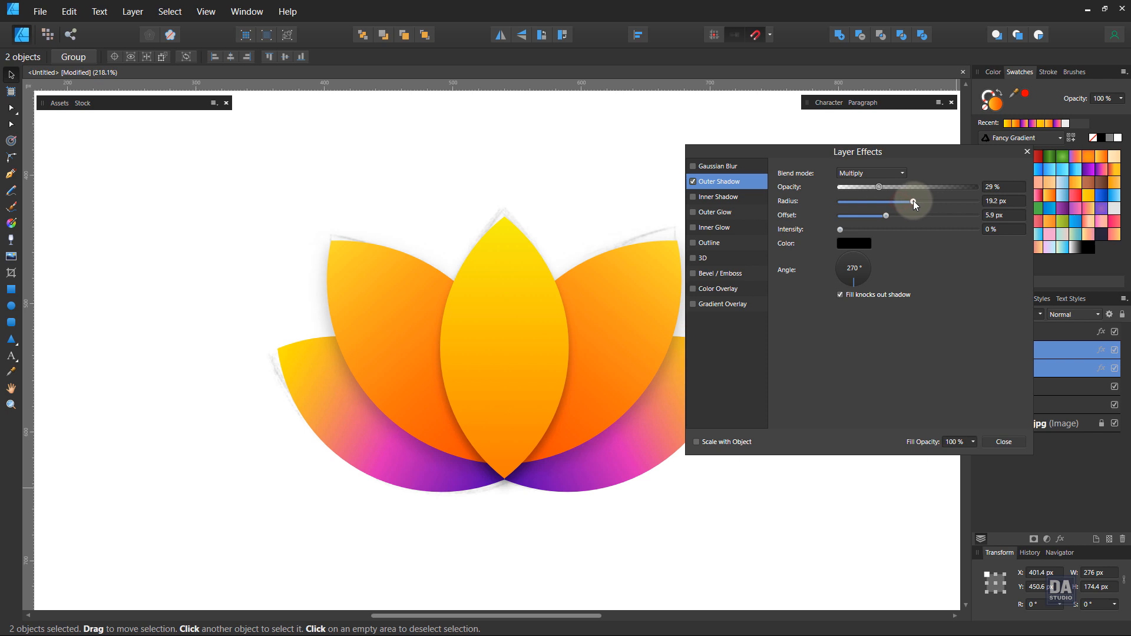
left_click(996, 441)
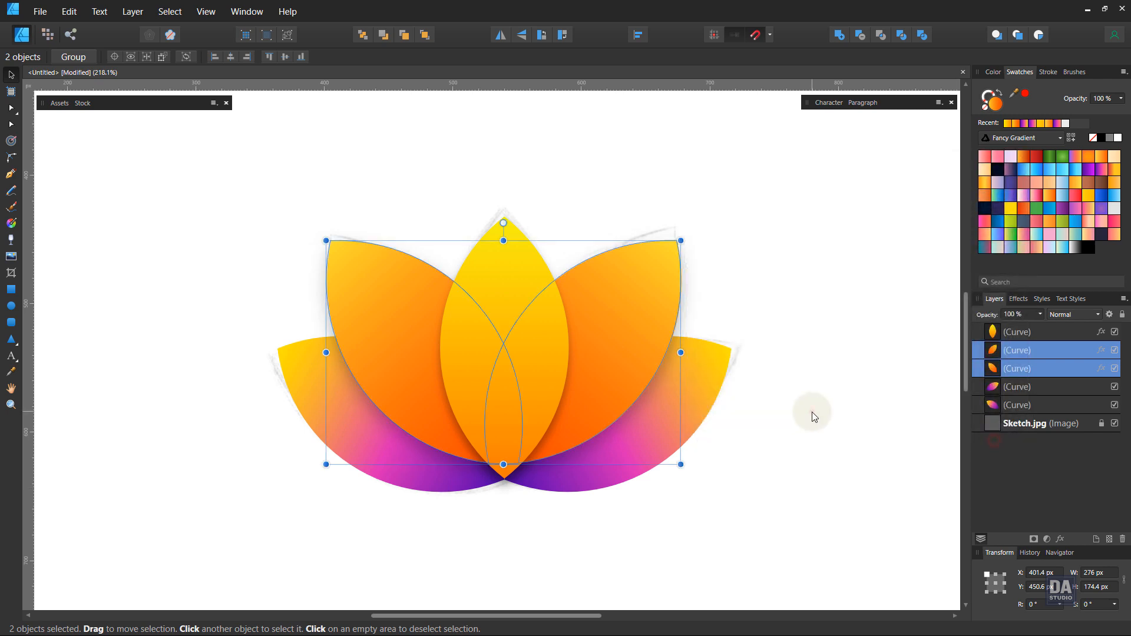
Group all five petals of the lotus and hide the sketch image.
left_click(812, 412)
left_click_drag(556, 359, 118, 262)
mouse_move(505, 409)
left_mouse_down()
mouse_move(454, 387)
mouse_move(522, 404)
left_mouse_up()
left_click_drag(464, 359, 502, 360)
left_click_drag(502, 360, 526, 375)
left_click_drag(406, 276, 580, 419)
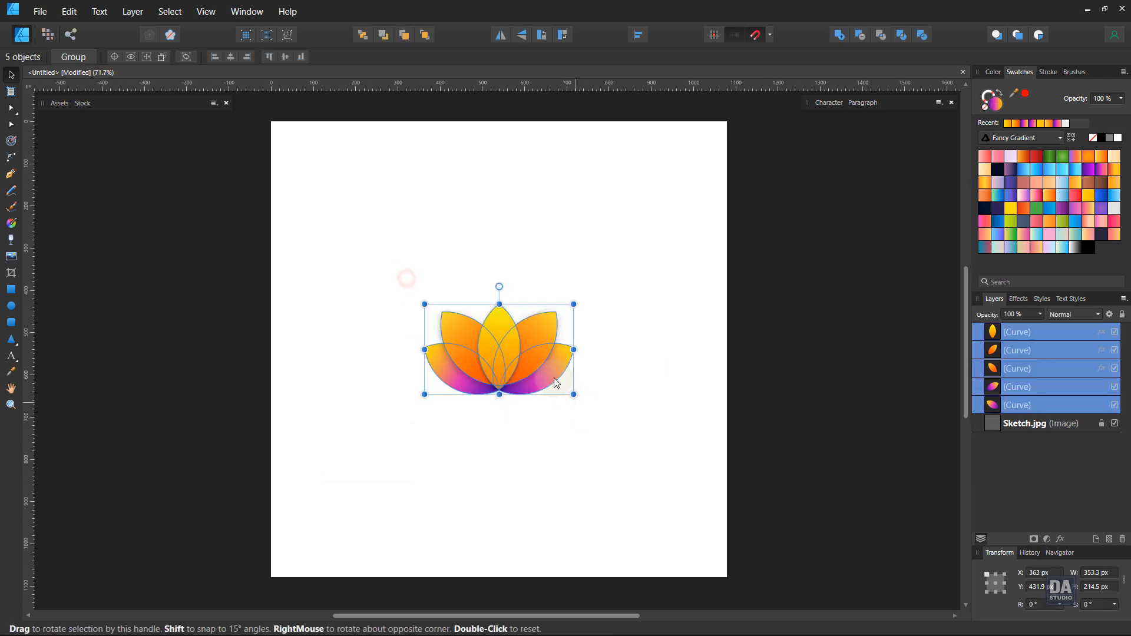
right_click(552, 377)
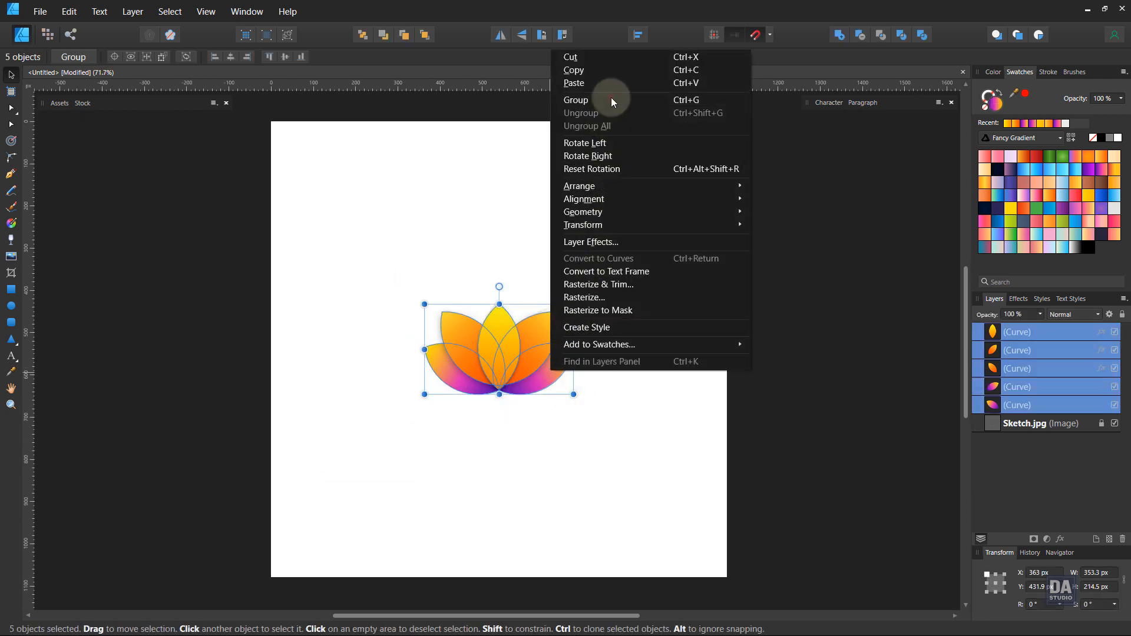
left_click(610, 99)
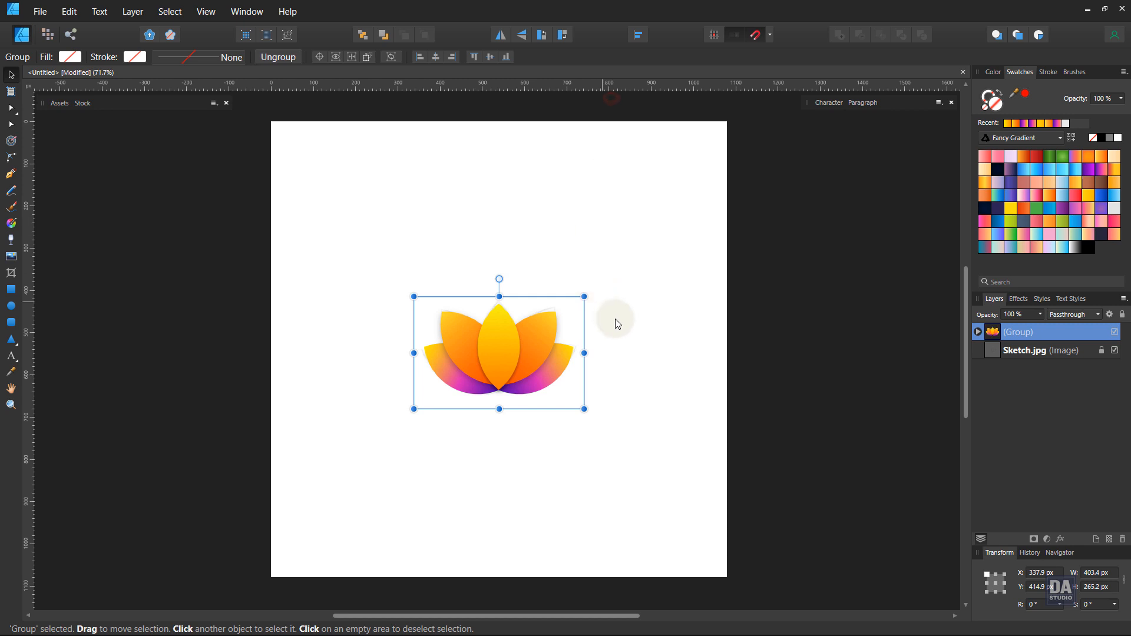
left_click(1115, 358)
left_click(694, 396)
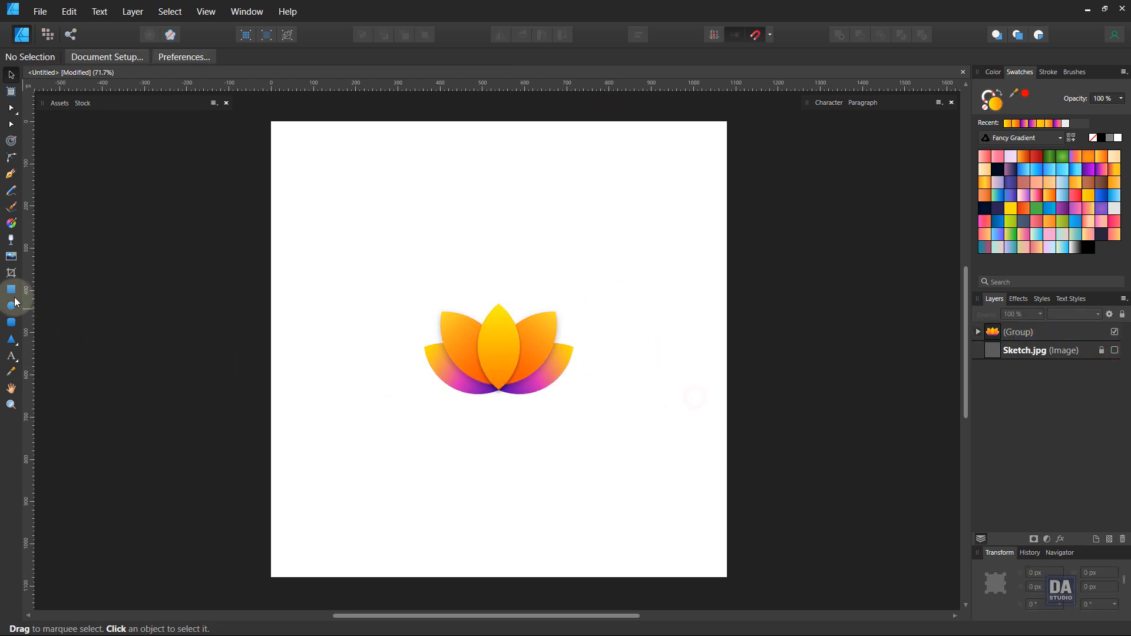
Draw a rounded square about 679 px wide centred on the lotus and fill it dark navy (H 243, S 22, L 15).
left_click(11, 322)
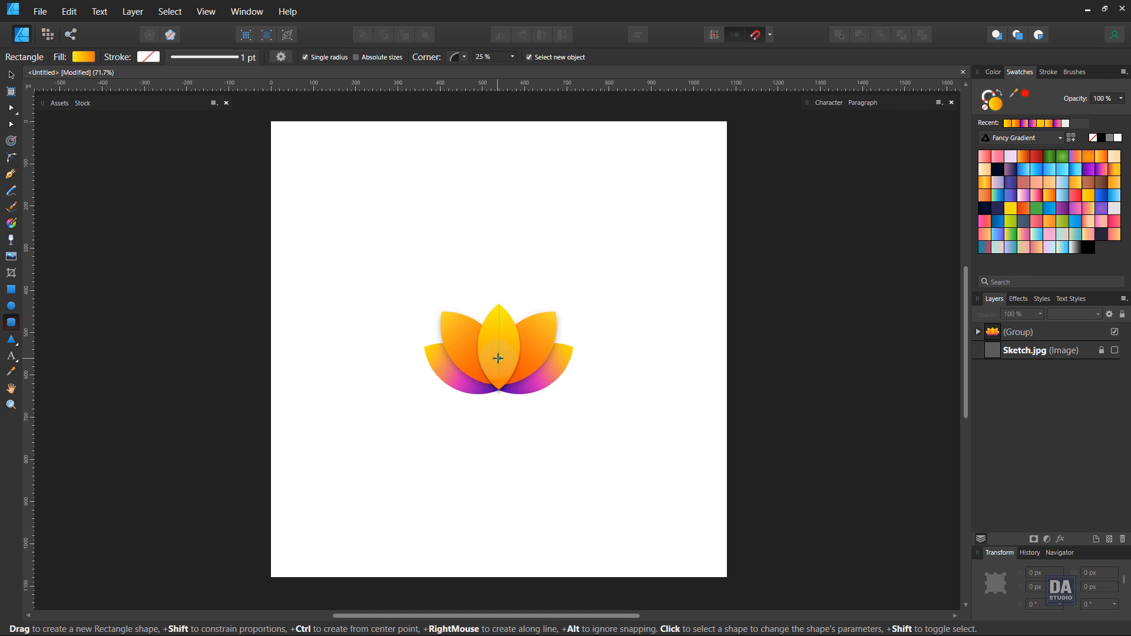
left_click_drag(499, 352, 649, 486)
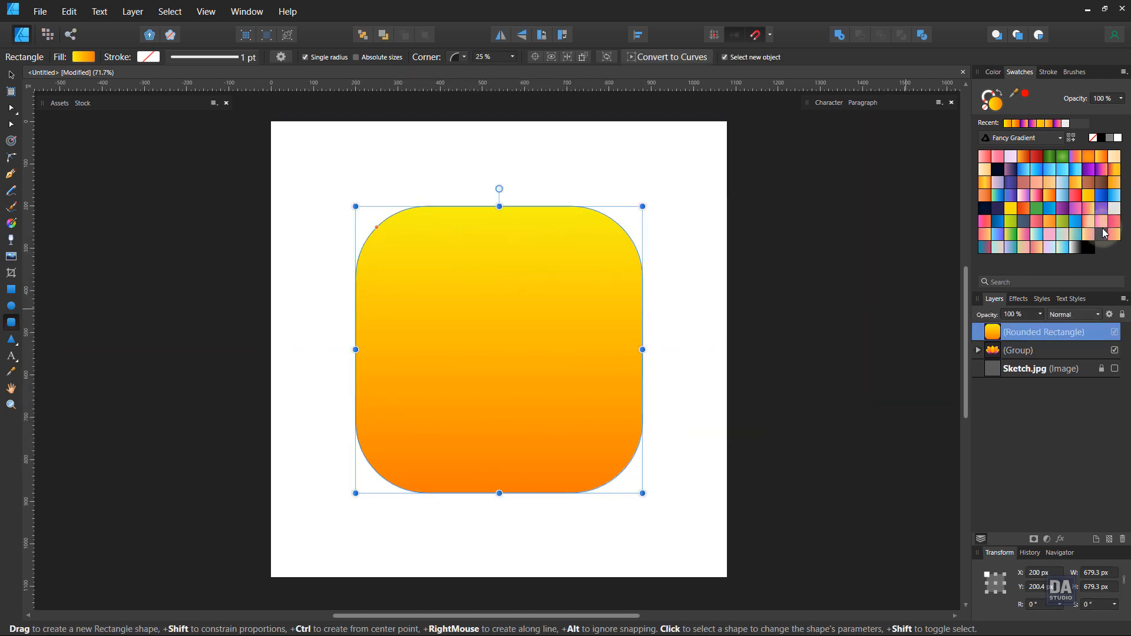
left_click(1101, 235)
left_click(993, 72)
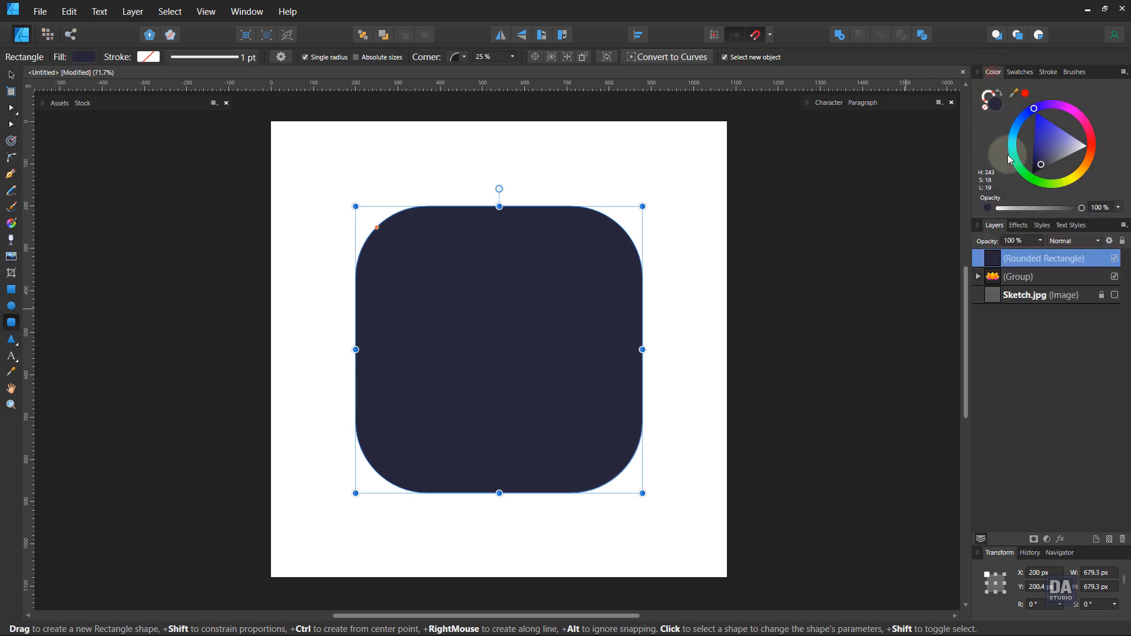
left_click_drag(1039, 167, 1038, 166)
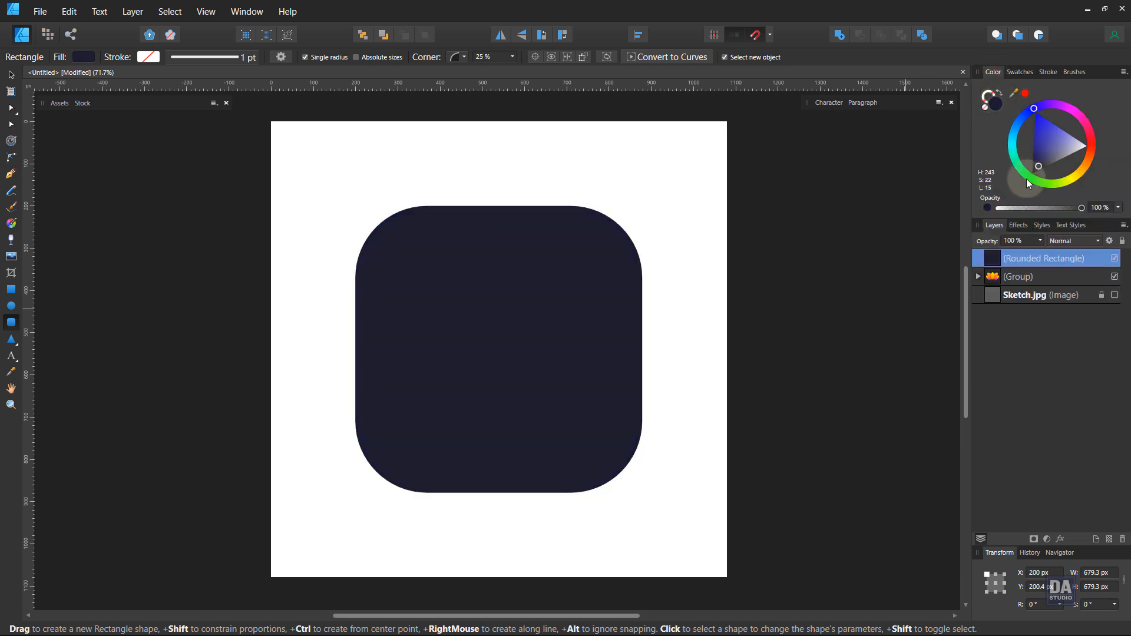
Add 35% noise to the rounded square's fill and move the square behind the lotus group.
left_click(1001, 207)
left_click_drag(1002, 207, 1027, 208)
left_click_drag(1058, 275, 1055, 287)
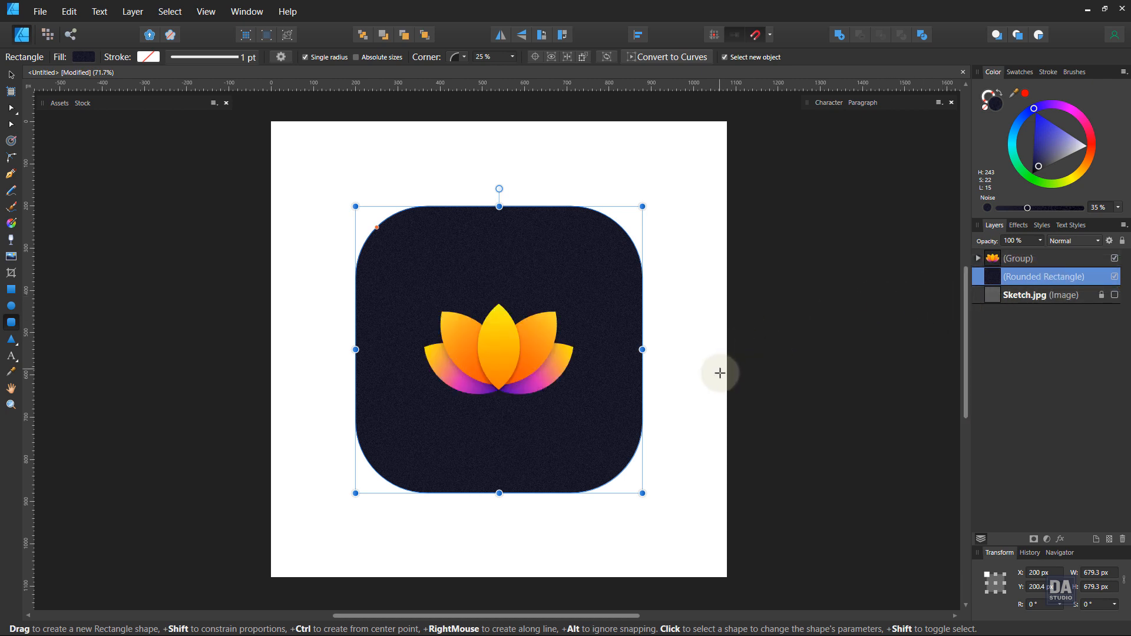
left_click(672, 394)
Draw a circle about 406 px in diameter centred on the rounded square and fill it with the recent purple-pink-yellow gradient.
key("ctrl+1")
left_click_drag(612, 350, 588, 364)
left_click(11, 307)
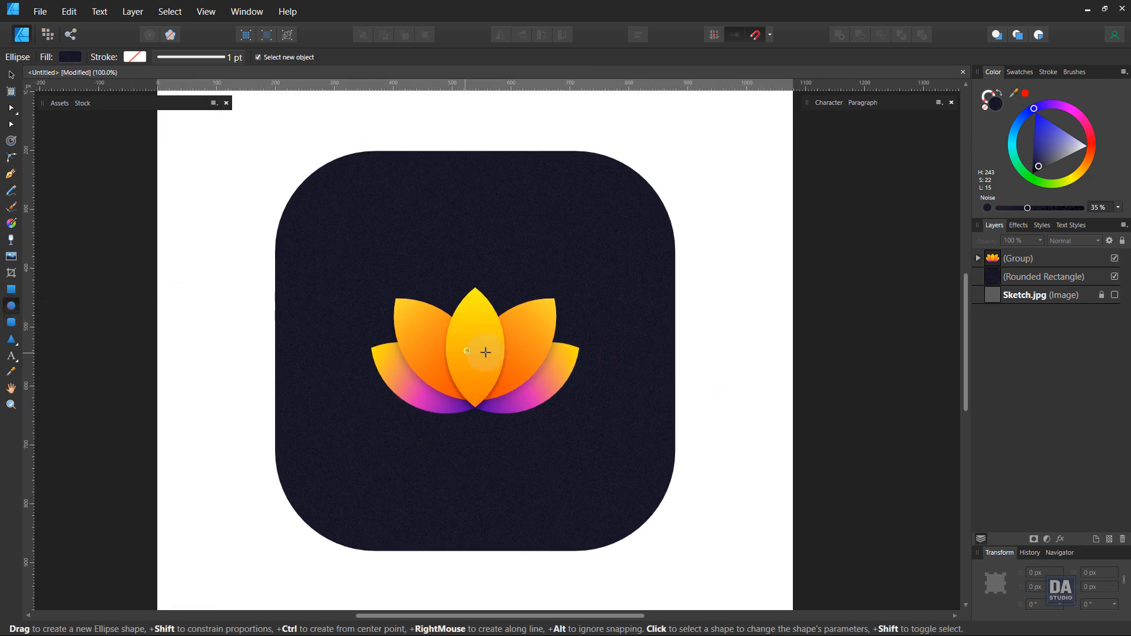
left_click_drag(475, 350, 594, 470)
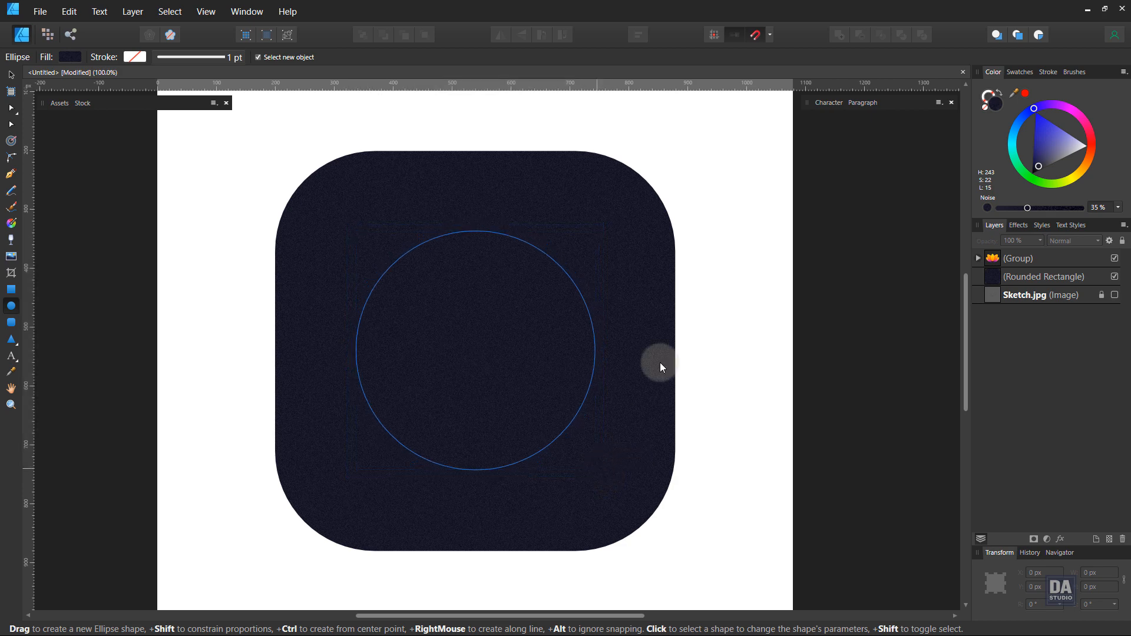
left_click(1020, 72)
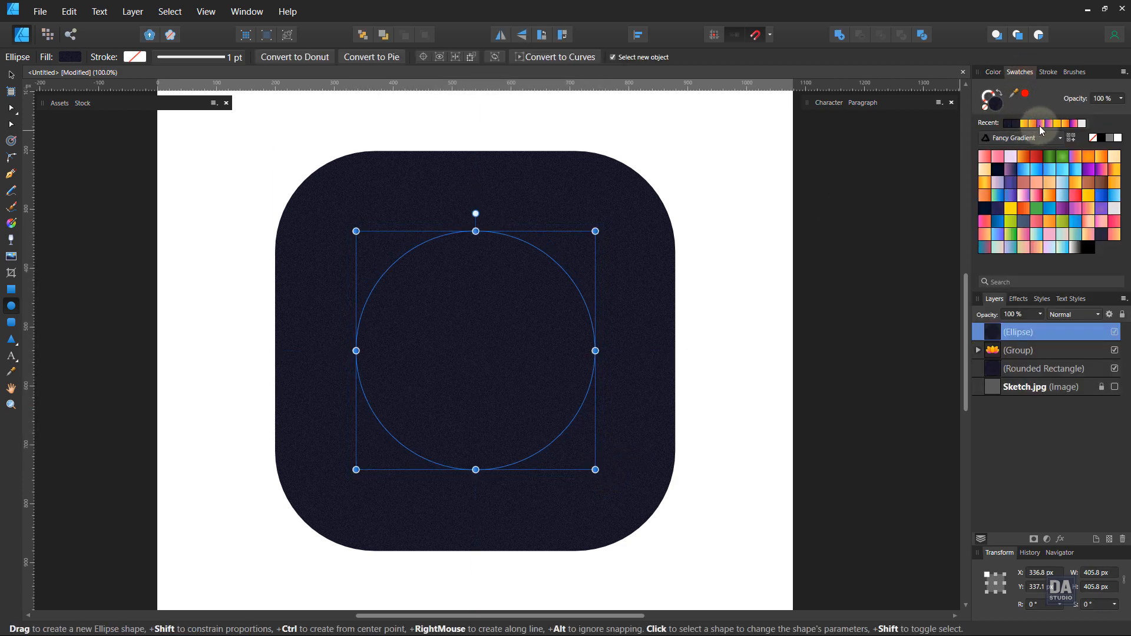
left_click(1041, 124)
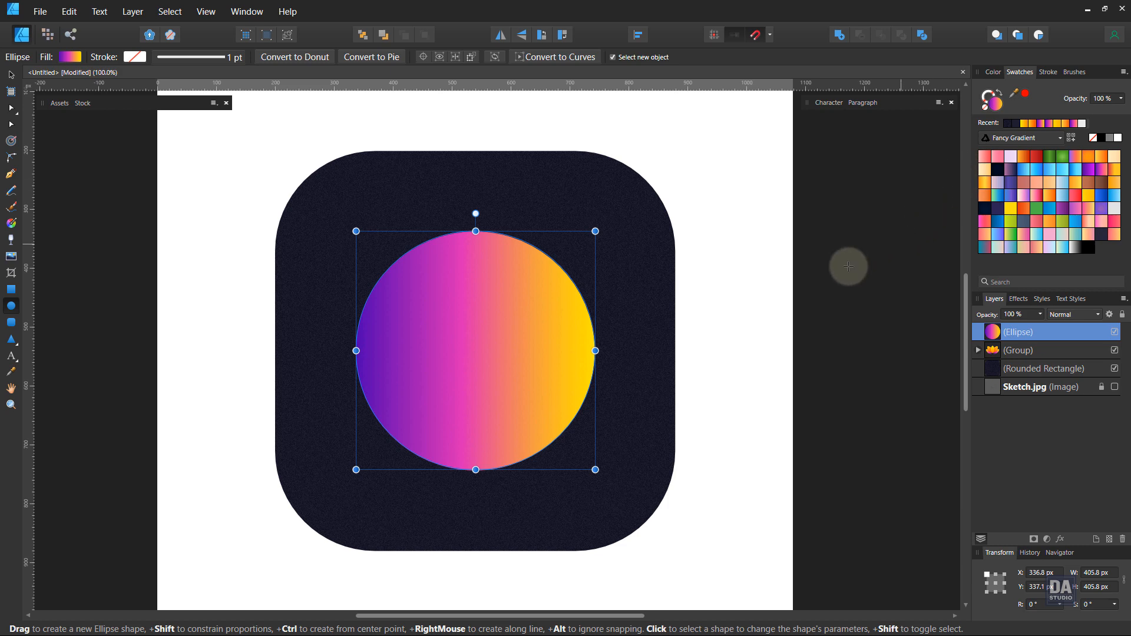
Apply a 75.2 px Gaussian blur to the gradient circle and set its layer opacity to 25% with Normal blending.
left_click(1063, 538)
left_click_drag(839, 175, 970, 190)
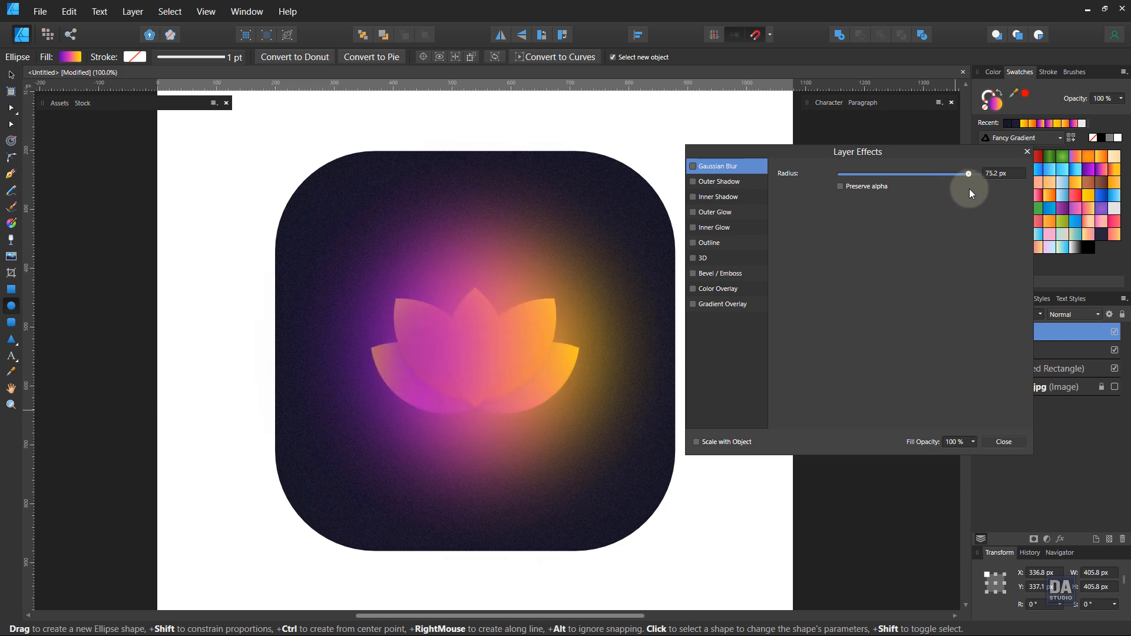
left_click(999, 443)
left_click(1073, 316)
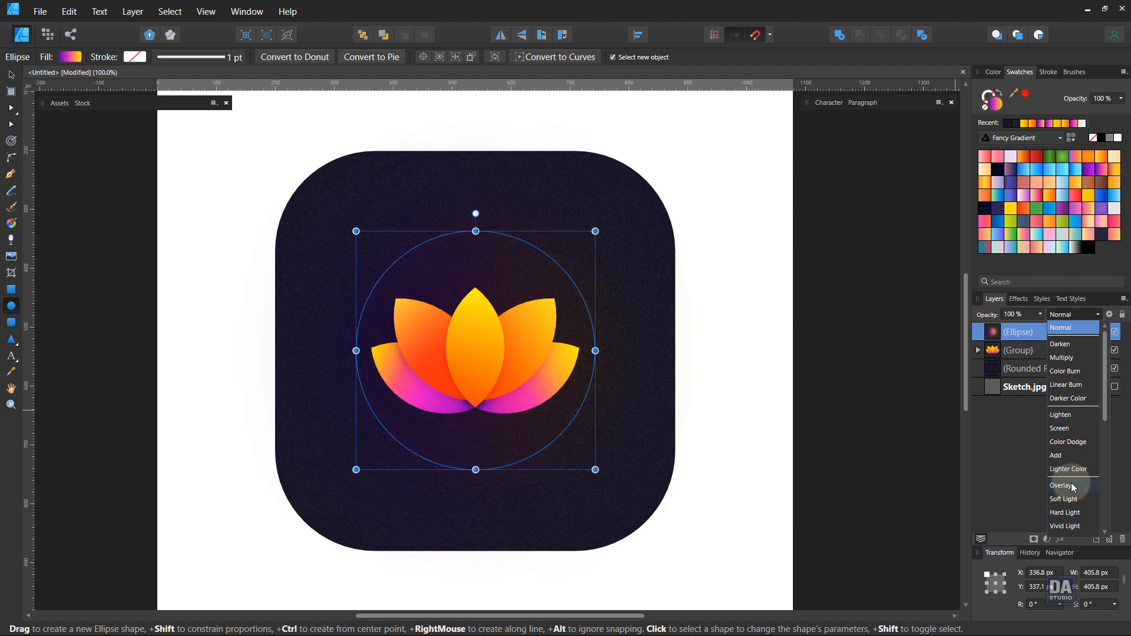
left_click(1068, 332)
left_click(1040, 314)
left_click_drag(1037, 327, 981, 326)
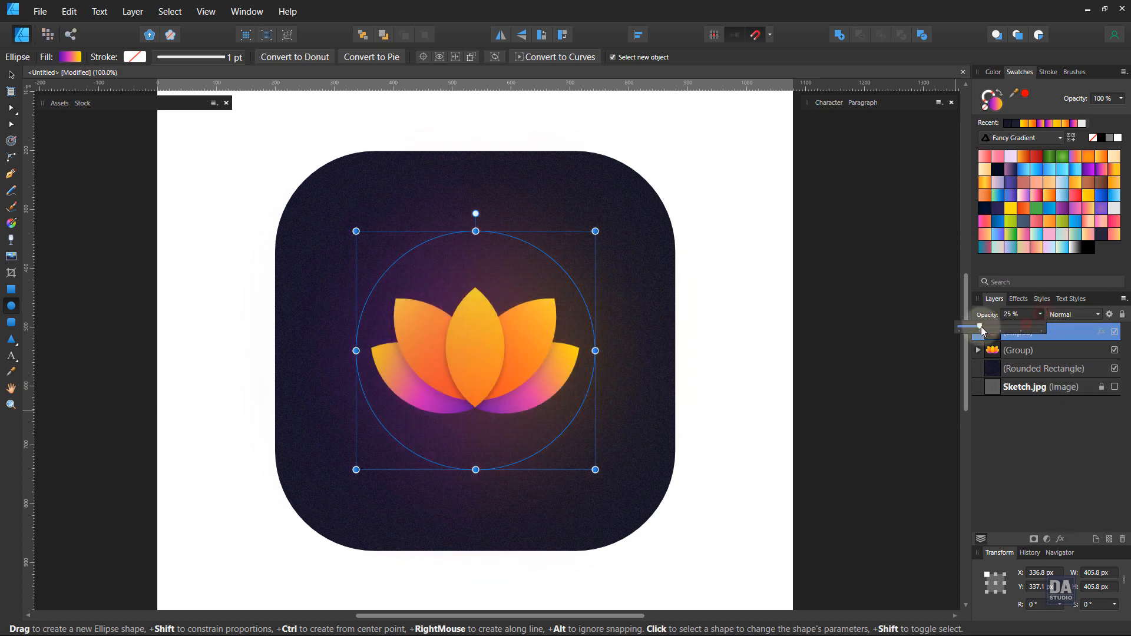
Move the lotus group above the blurred circle and enlarge the circle slightly around its centre.
left_click(1067, 351)
left_click_drag(1067, 351, 1075, 323)
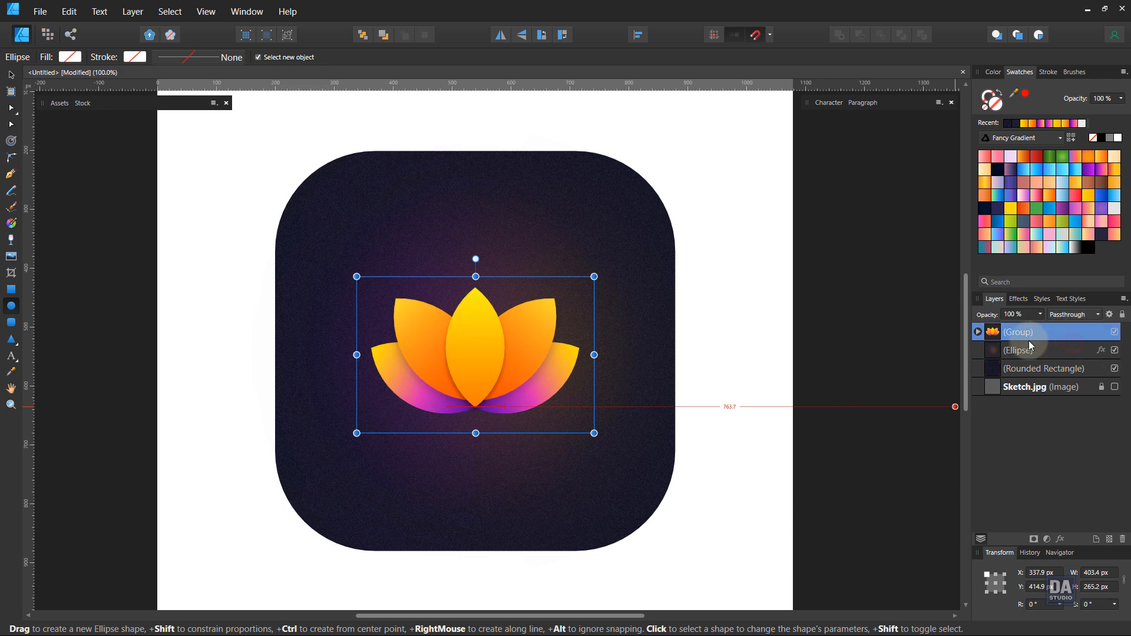
left_click(1039, 356)
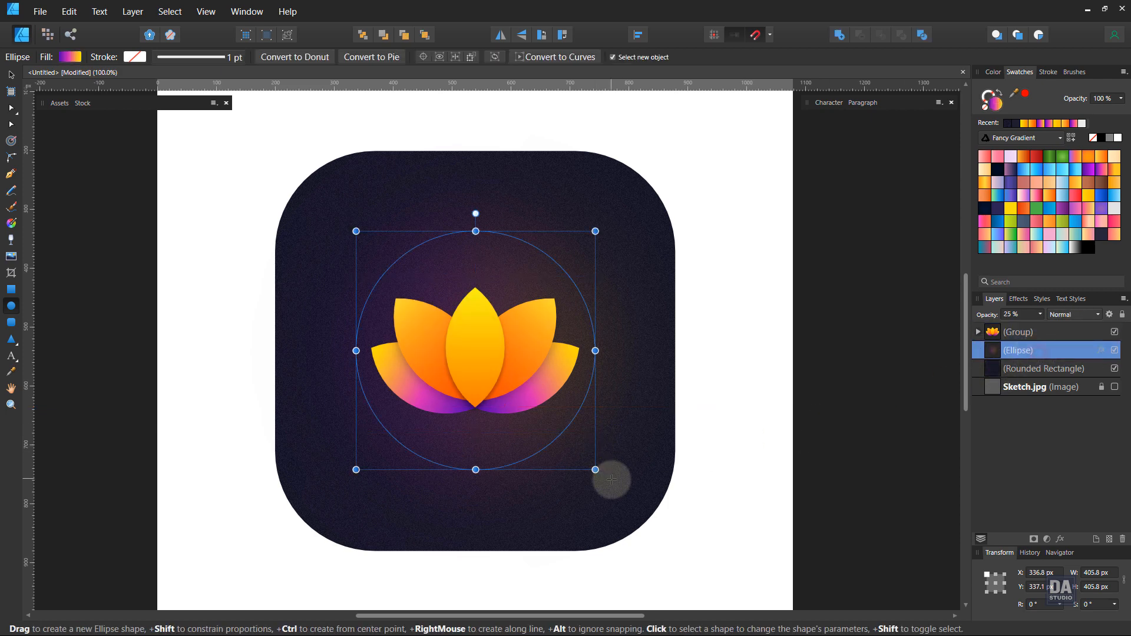
mouse_move(595, 470)
left_mouse_down()
mouse_move(616, 491)
mouse_move(610, 486)
left_mouse_up()
left_click(752, 421)
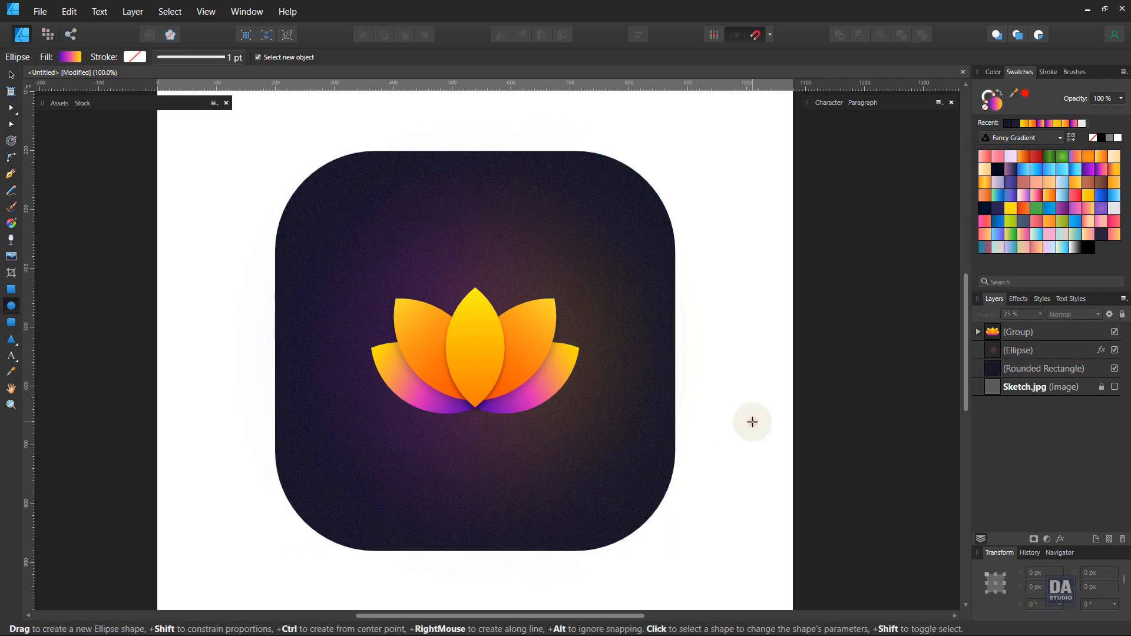
Add an outer shadow to the lotus group with 72% opacity, 81 px radius, 13.1 px offset and 270° angle.
key("v")
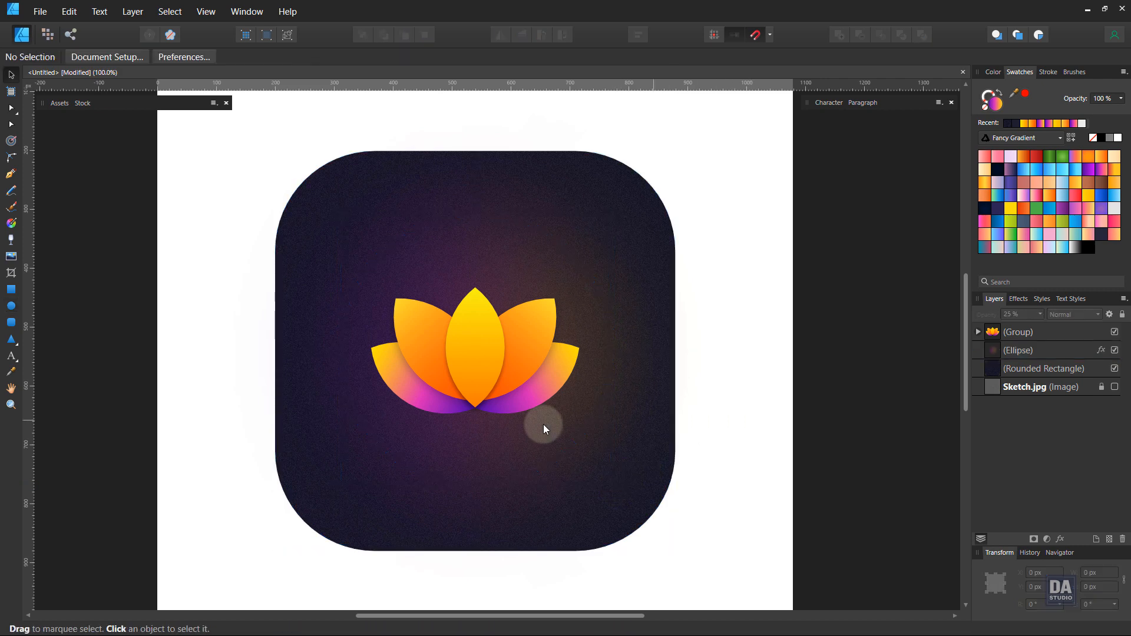
left_click(501, 384)
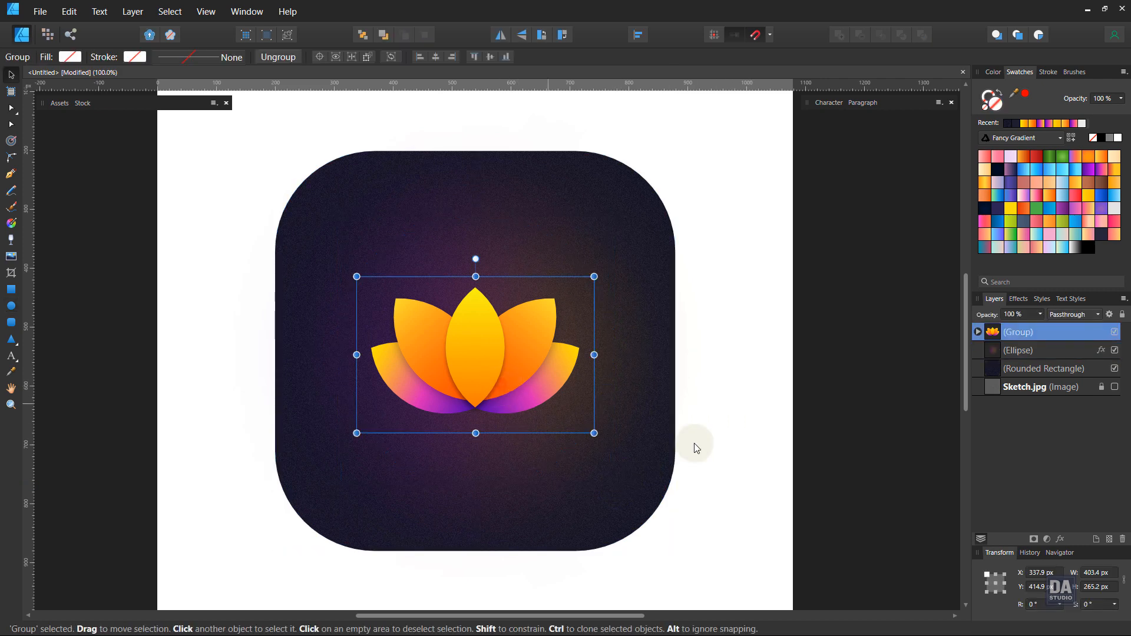
left_click(1060, 539)
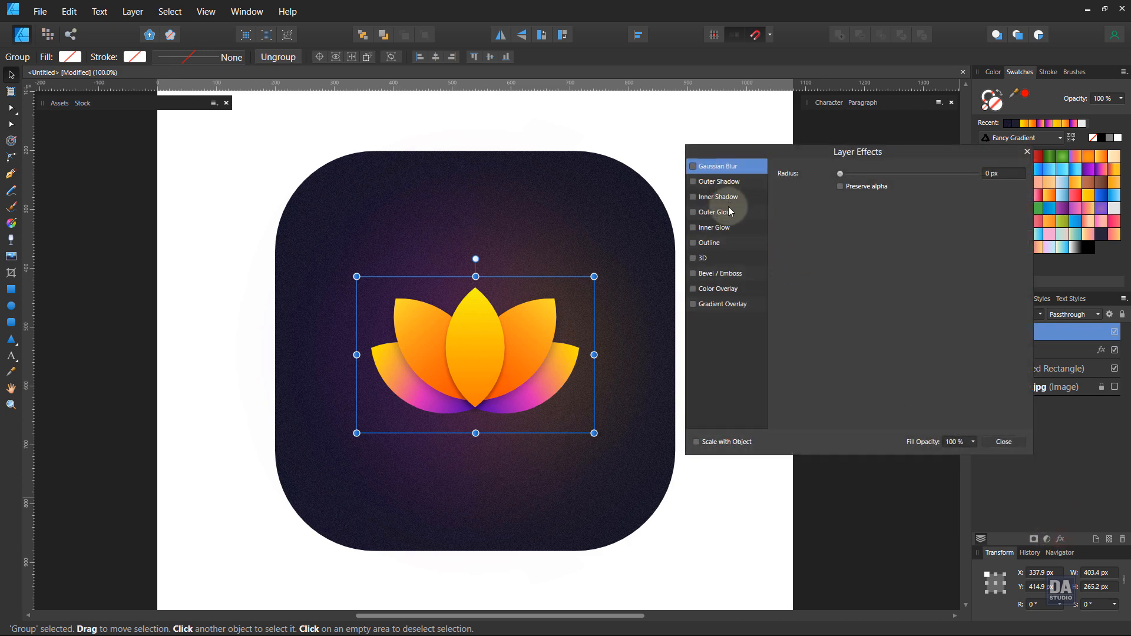
left_click(736, 187)
left_click_drag(847, 201, 938, 187)
left_click(856, 295)
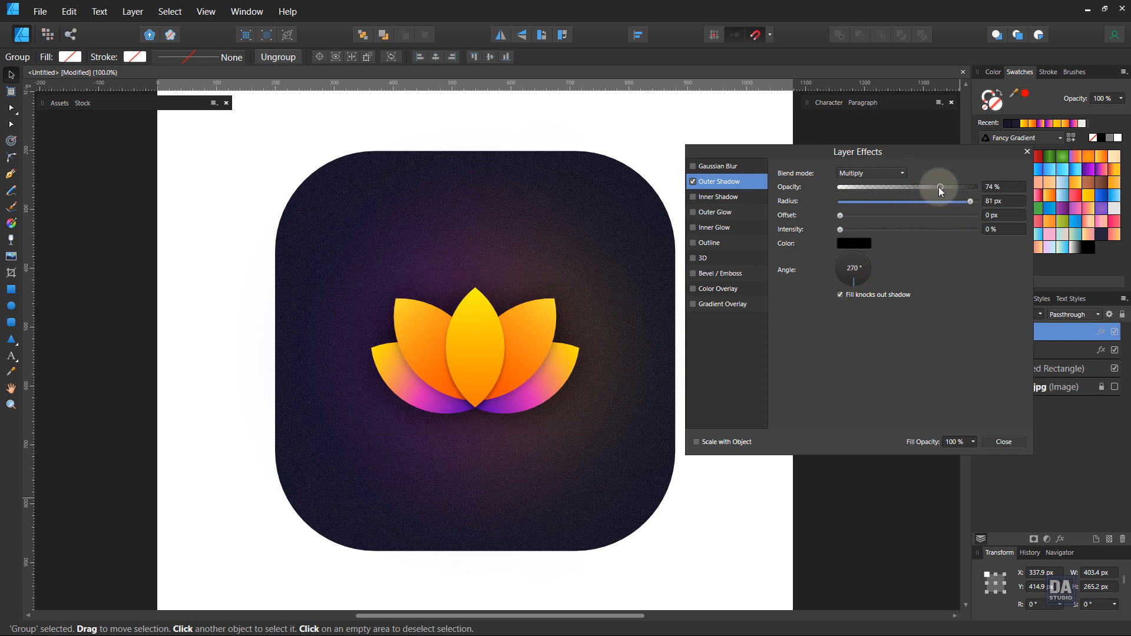
left_click_drag(846, 217, 904, 215)
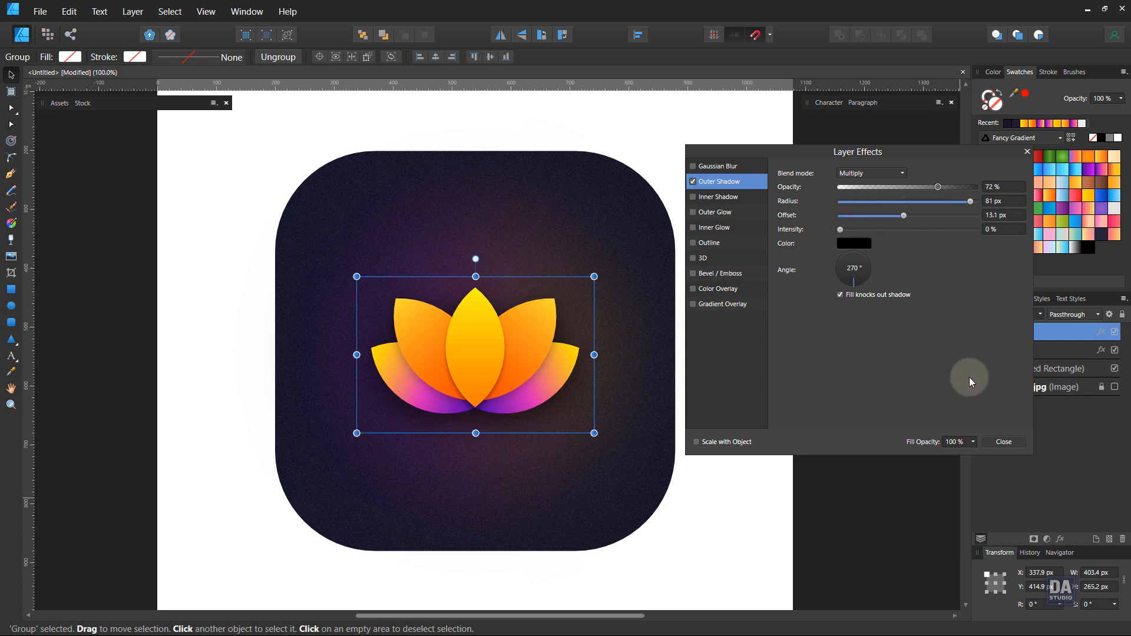
left_click(1003, 443)
Give the rounded square a stronger outer shadow with a 40.6 px radius, offset straight downward.
left_click(1026, 368)
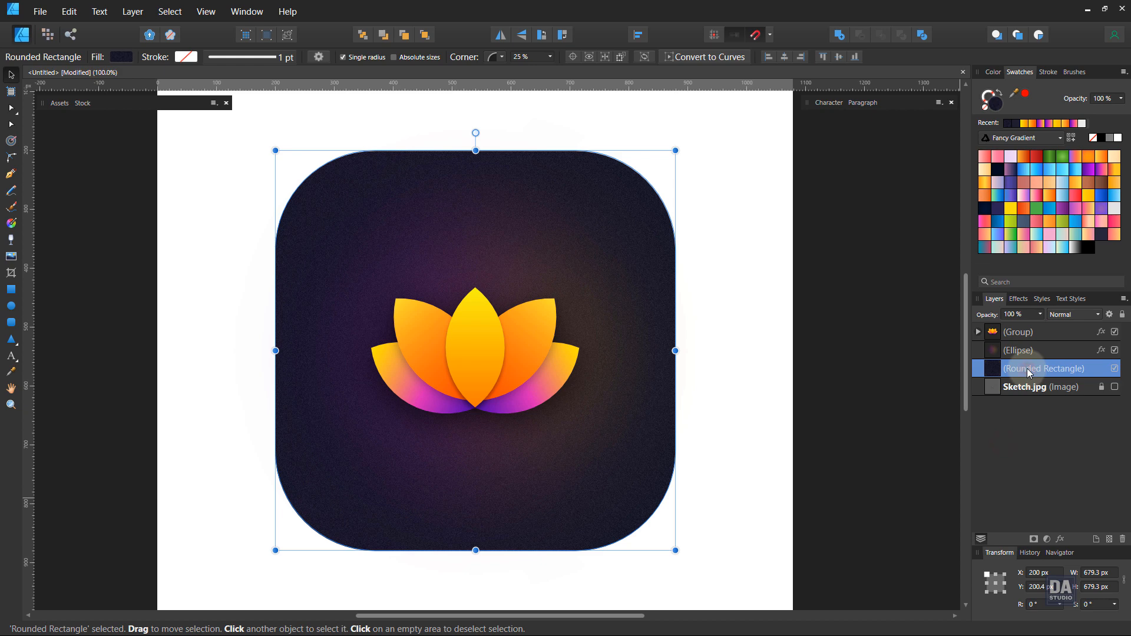
left_click(1061, 540)
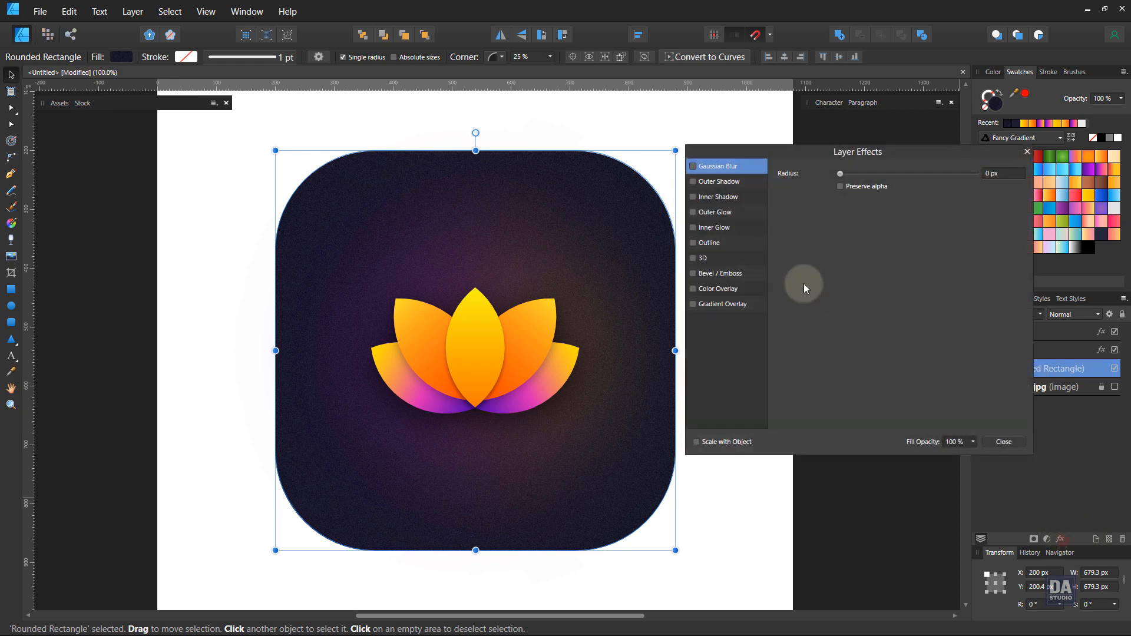
left_click(738, 306)
left_click(723, 182)
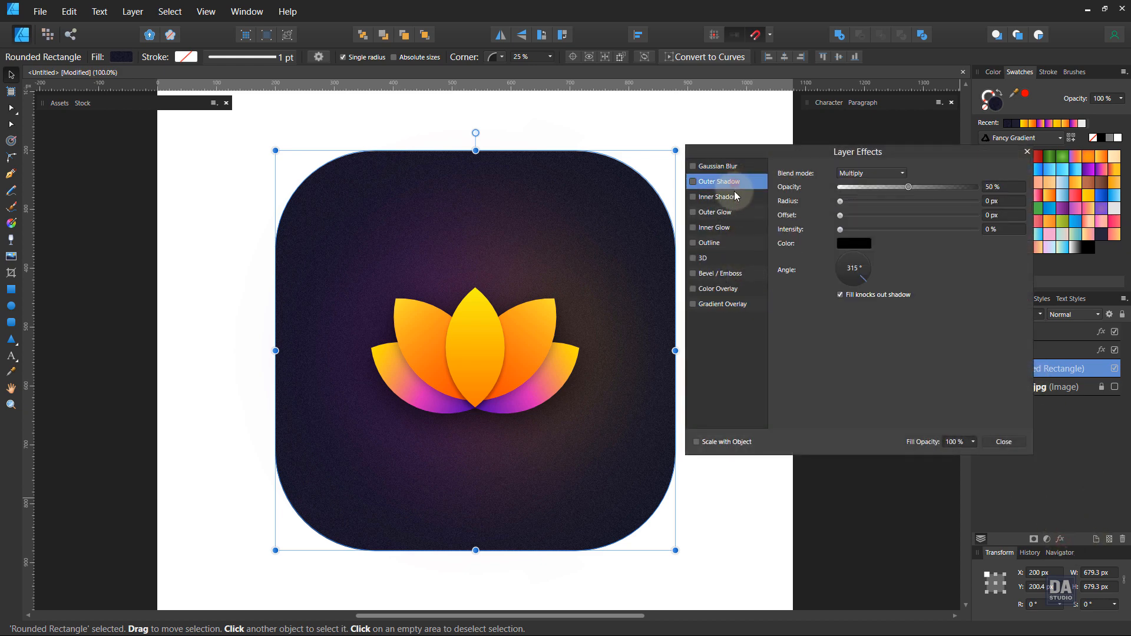
left_click_drag(841, 201, 946, 202)
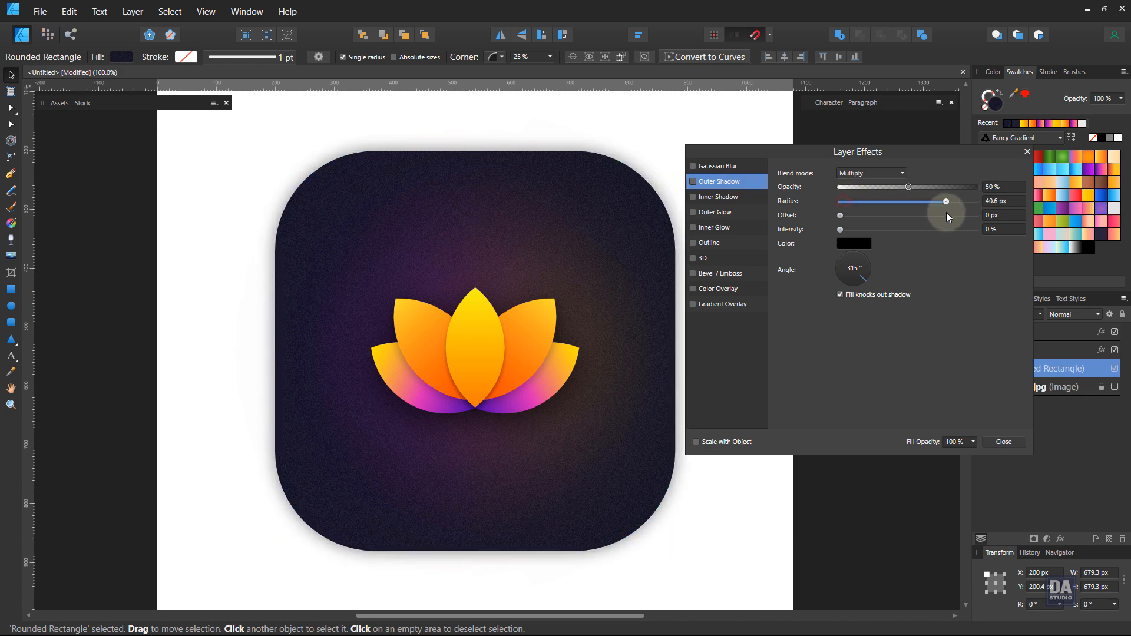
left_click_drag(842, 216, 914, 217)
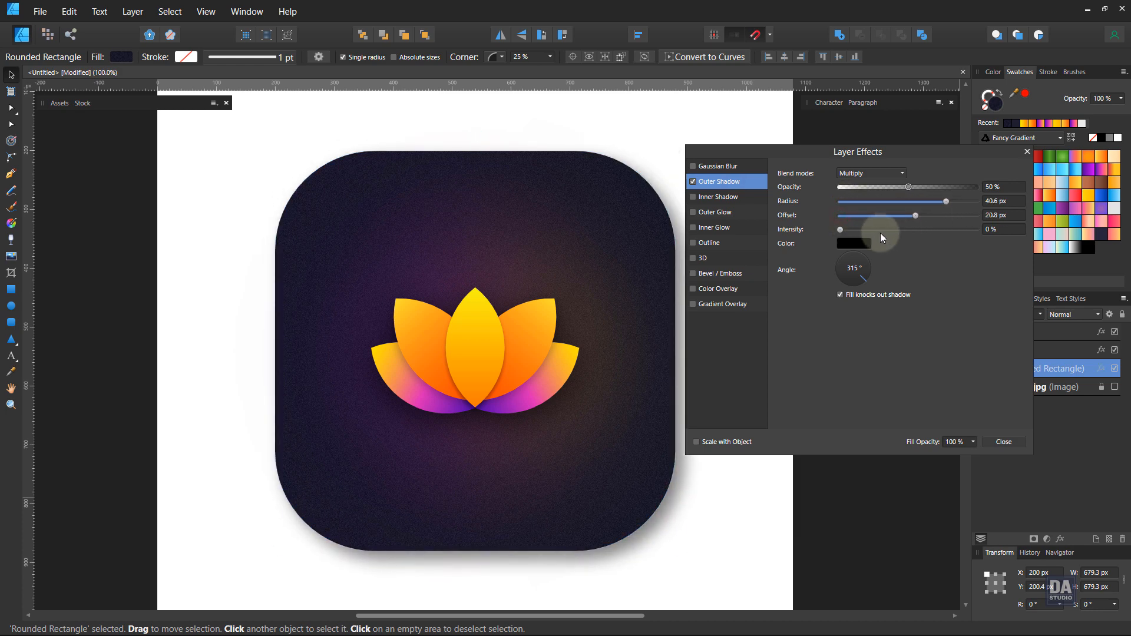
left_click_drag(861, 278, 855, 287)
left_click_drag(915, 215, 943, 188)
left_click(993, 441)
left_click(799, 397)
left_click_drag(473, 348, 273, 298)
key("v")
left_click(701, 360)
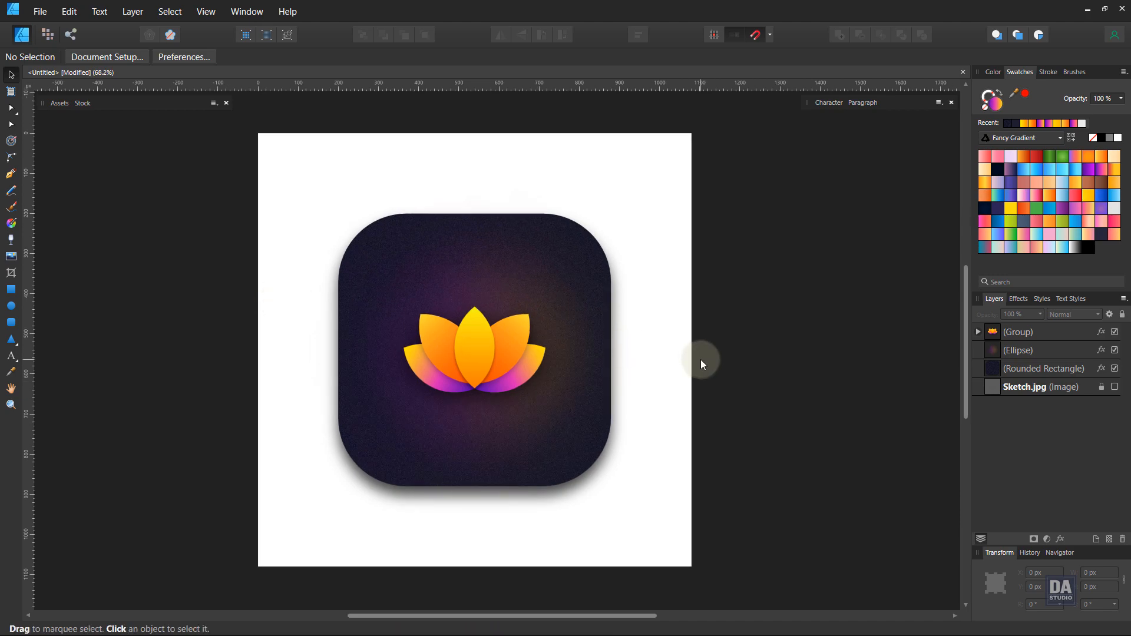